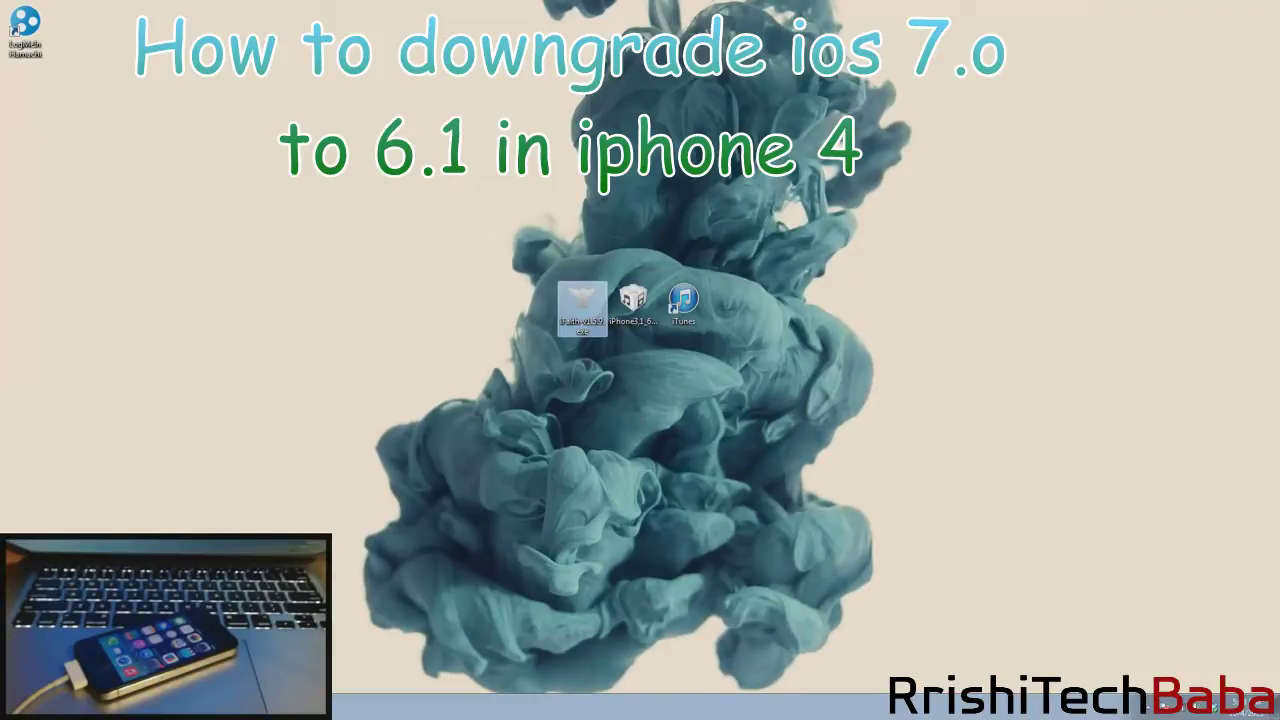
# - Point out the iPhone 4 firmware file, the iFaith program and iTunes on the desktop
pyautogui.click(633, 300)
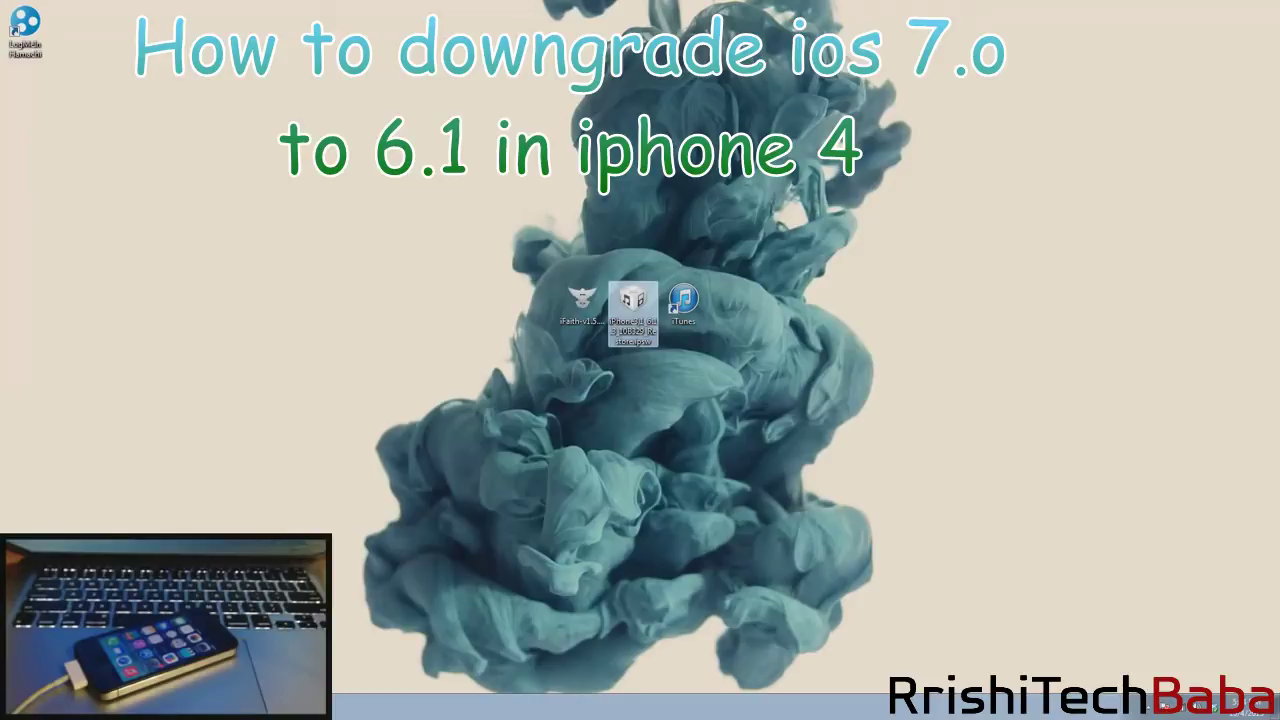
pyautogui.click(582, 300)
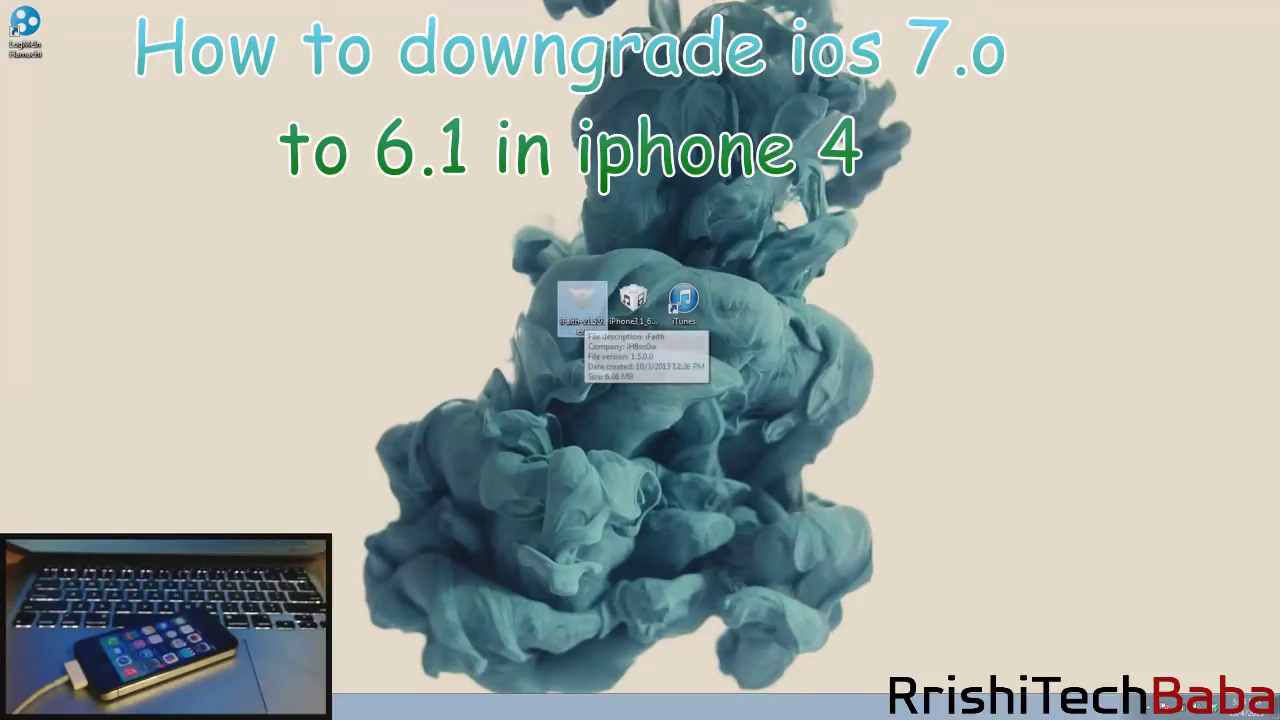
pyautogui.click(633, 300)
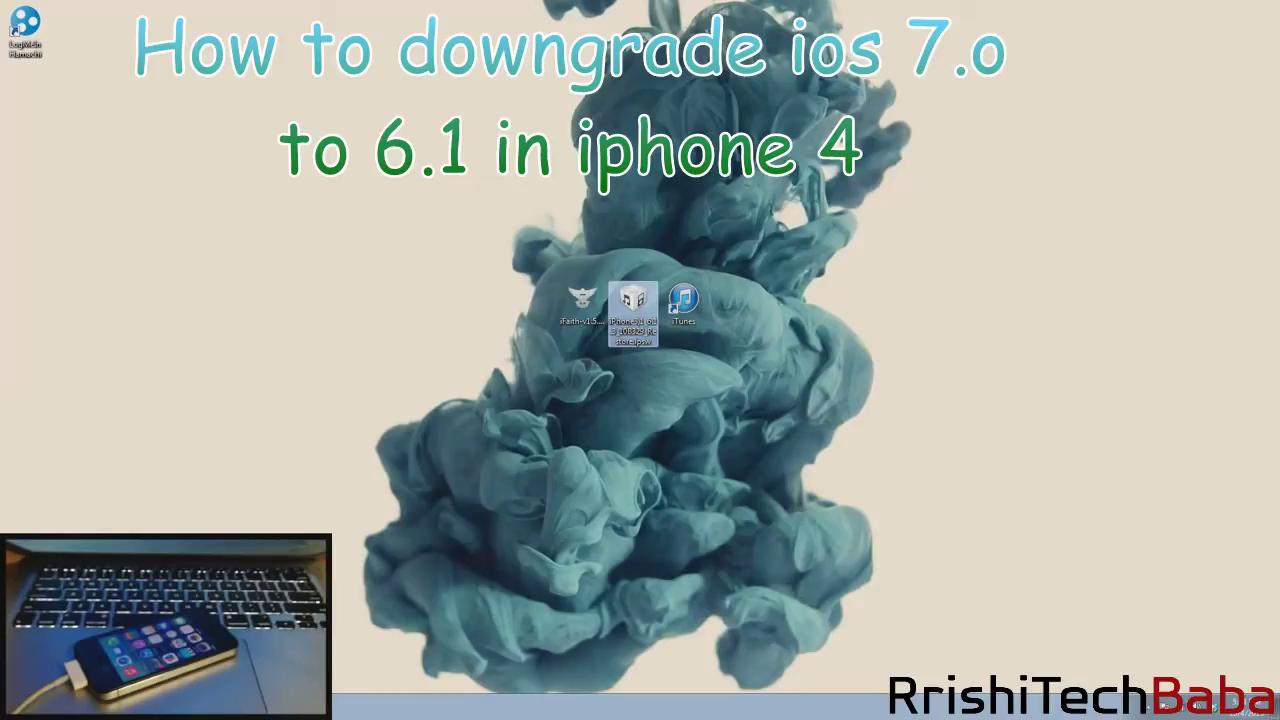
pyautogui.click(683, 300)
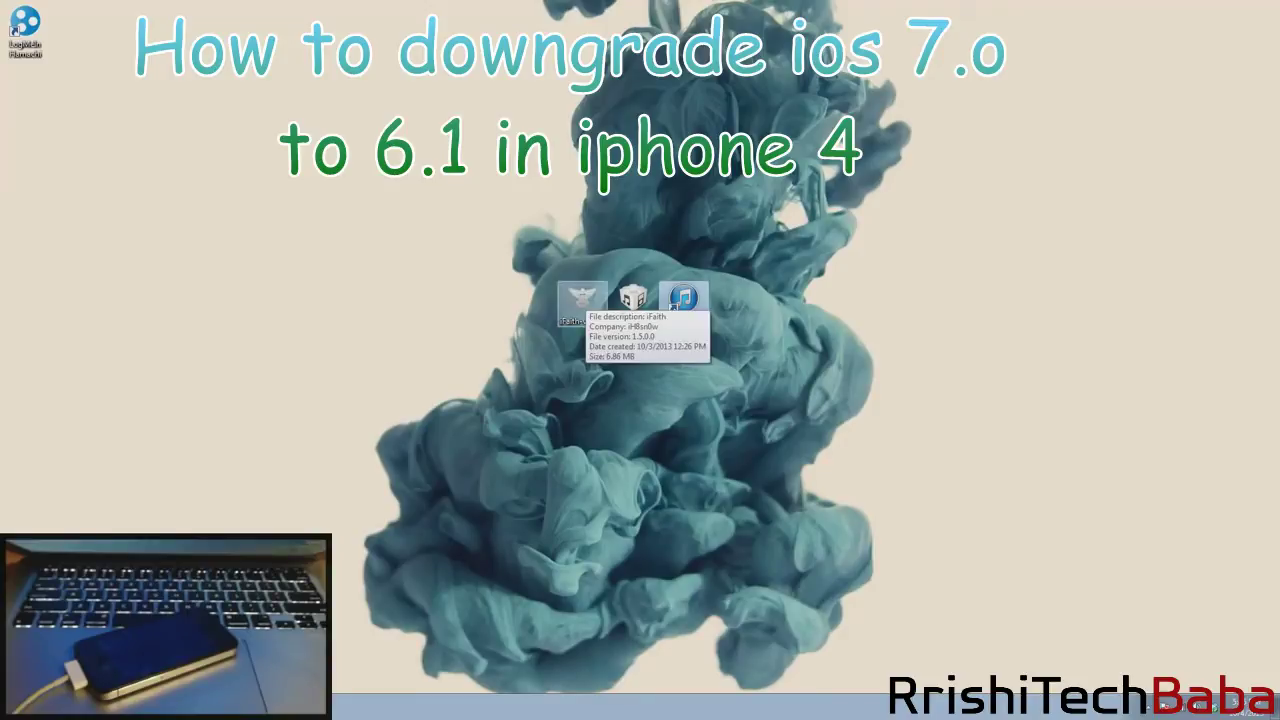
# - Launch iFaith and list the server's SHSH blobs for the connected iPhone 4
pyautogui.doubleClick(580, 298)
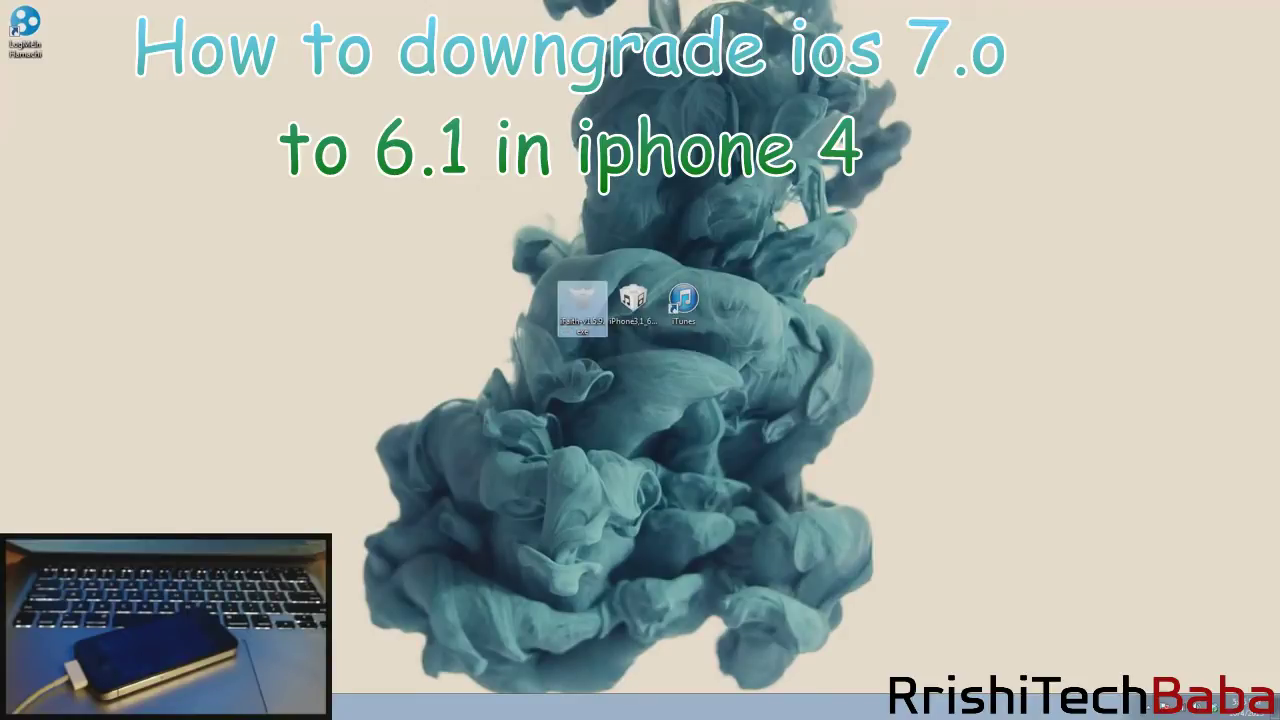
pyautogui.press('Return')
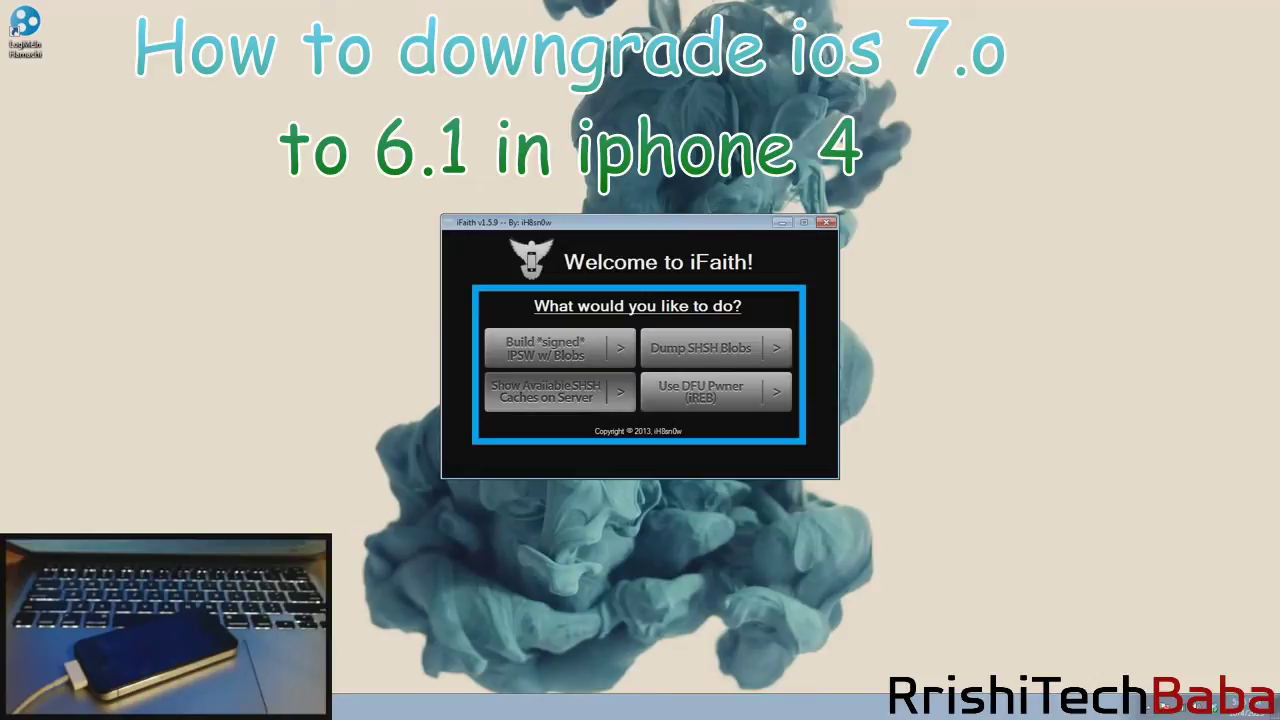
pyautogui.press('Return')
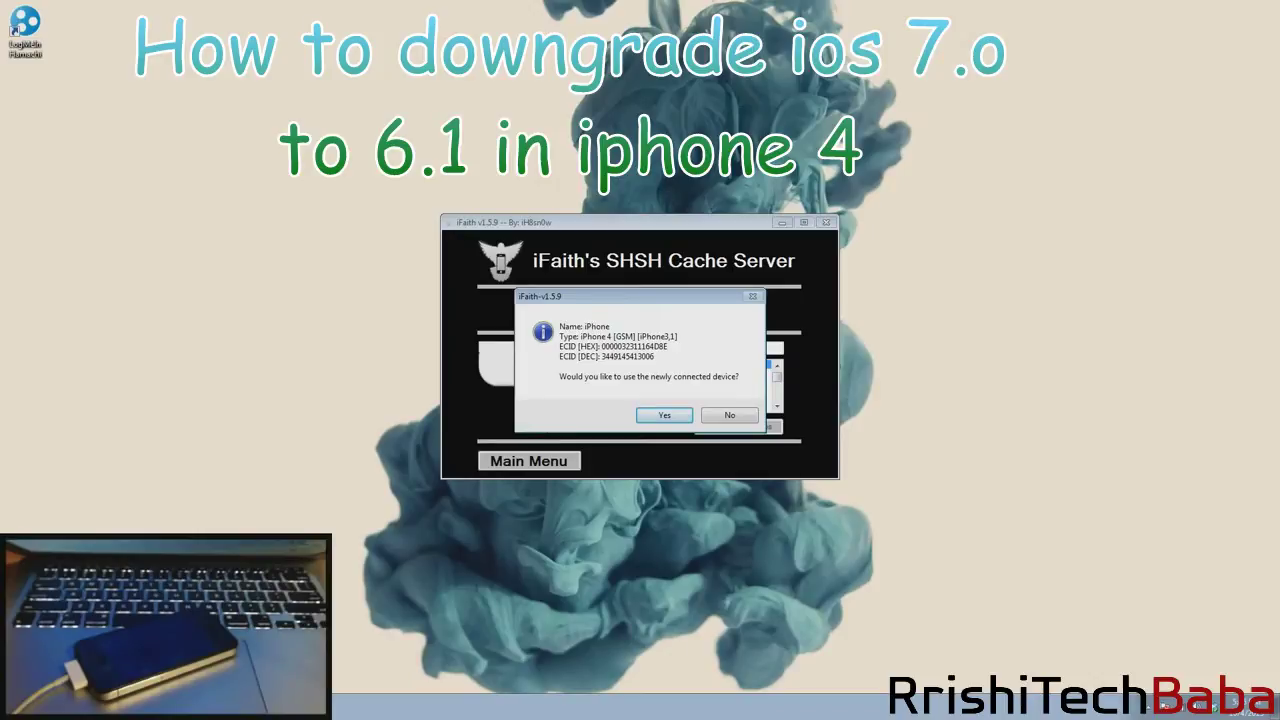
pyautogui.press('Return')
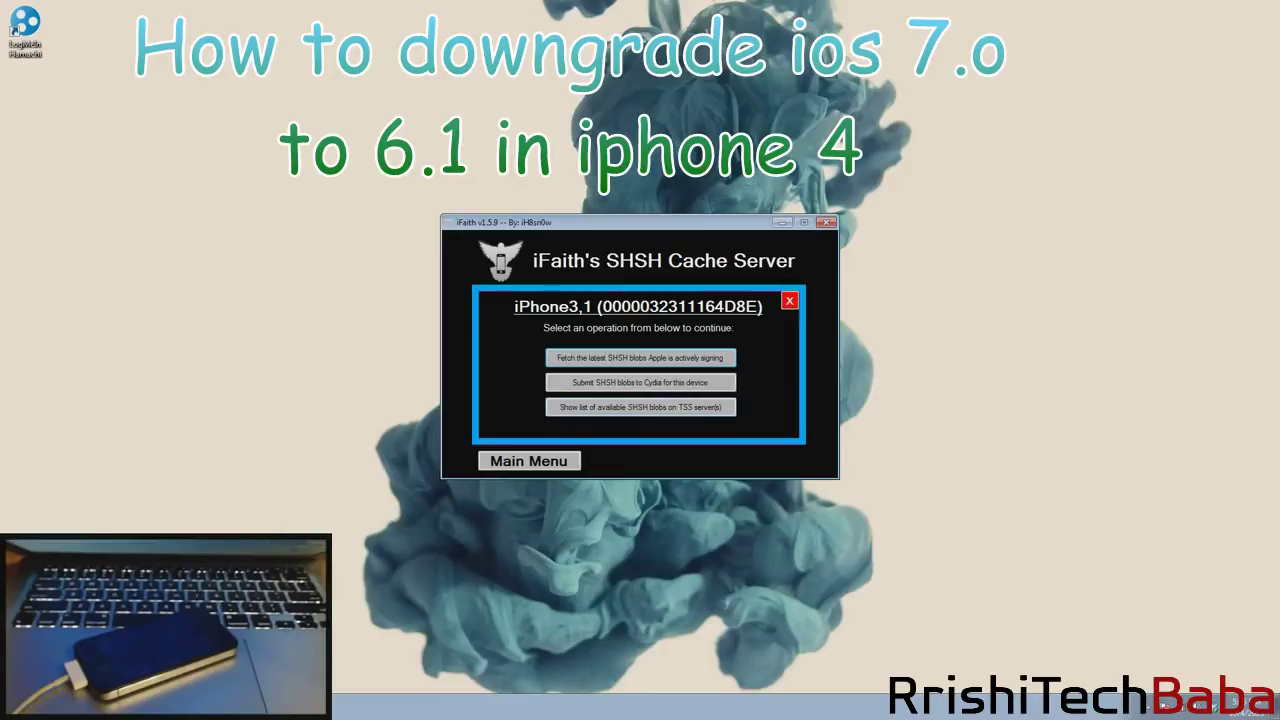
pyautogui.press('Return')
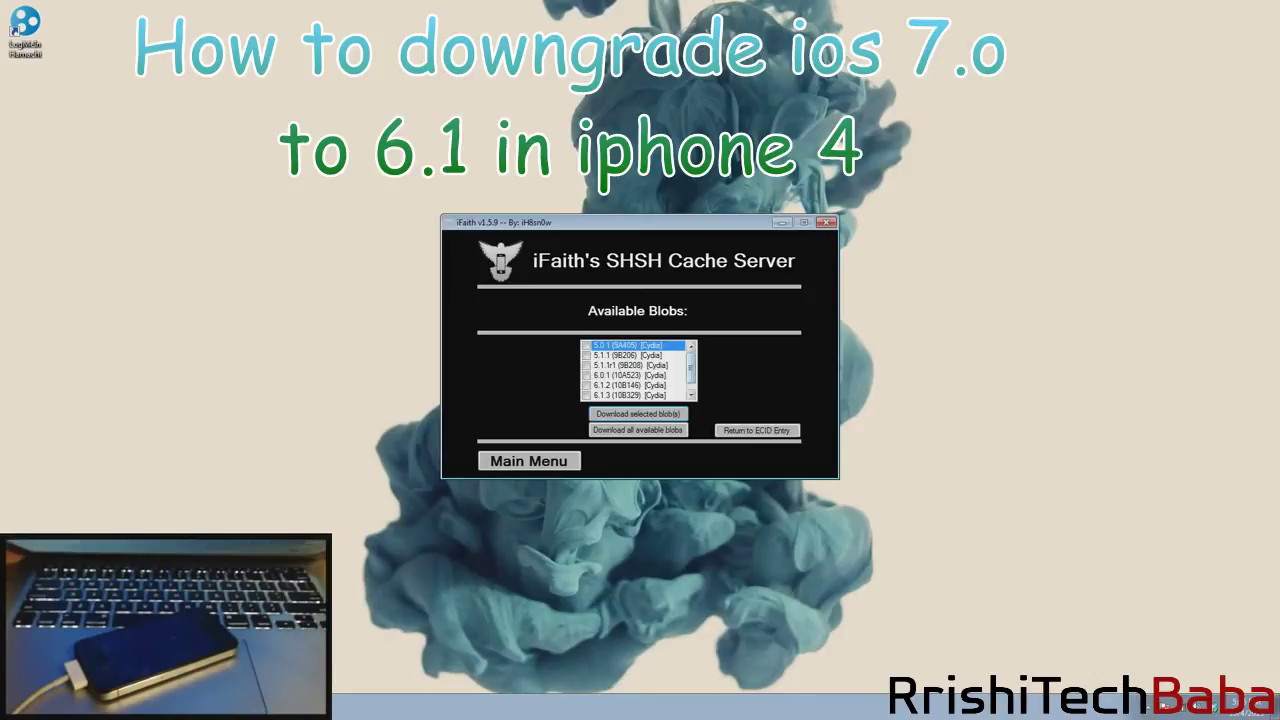
# - Tick the 6.1.3 (10B329) [Cydia] blob in the server list
pyautogui.scroll(-1, 638, 370)
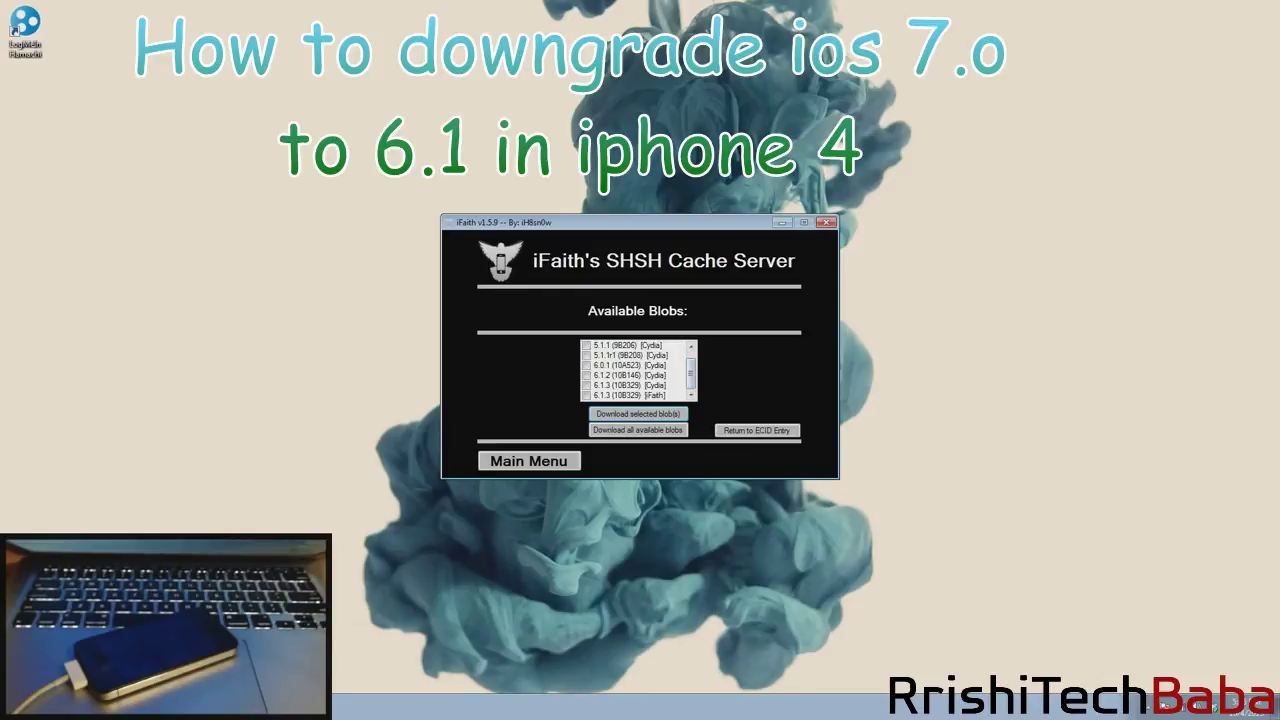
pyautogui.click(638, 385)
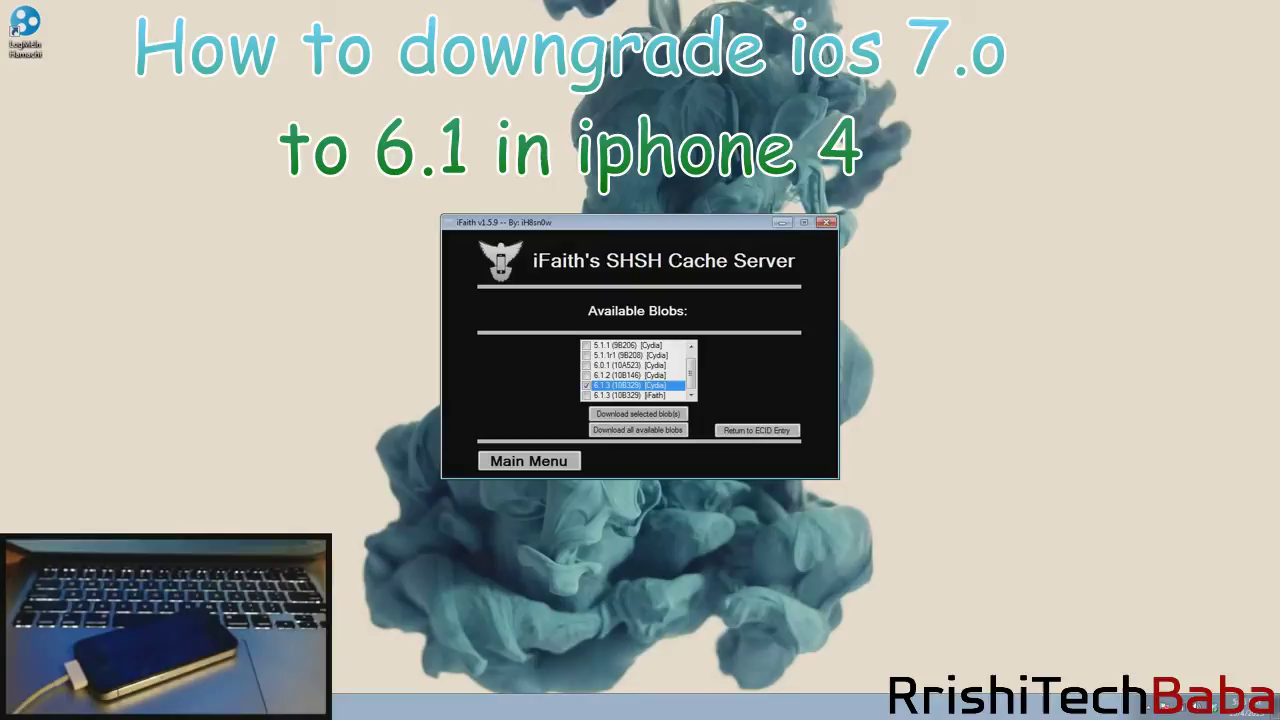
pyautogui.click(638, 395)
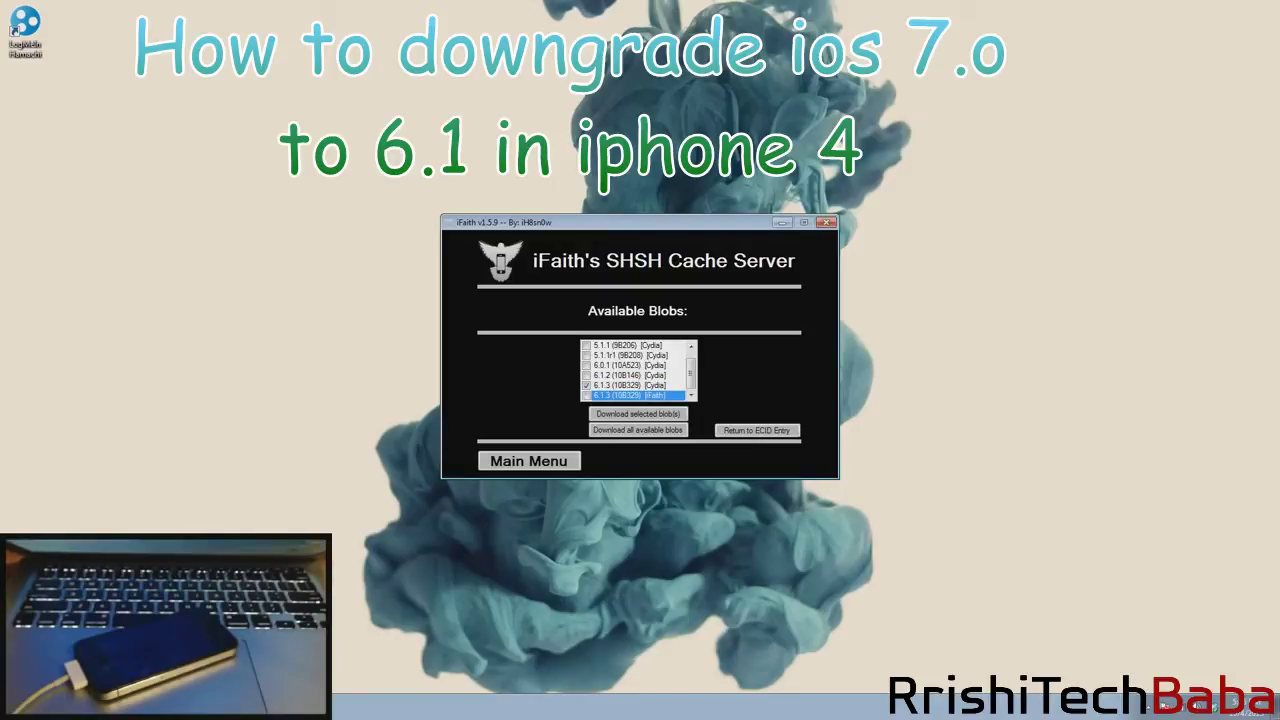
pyautogui.click(638, 385)
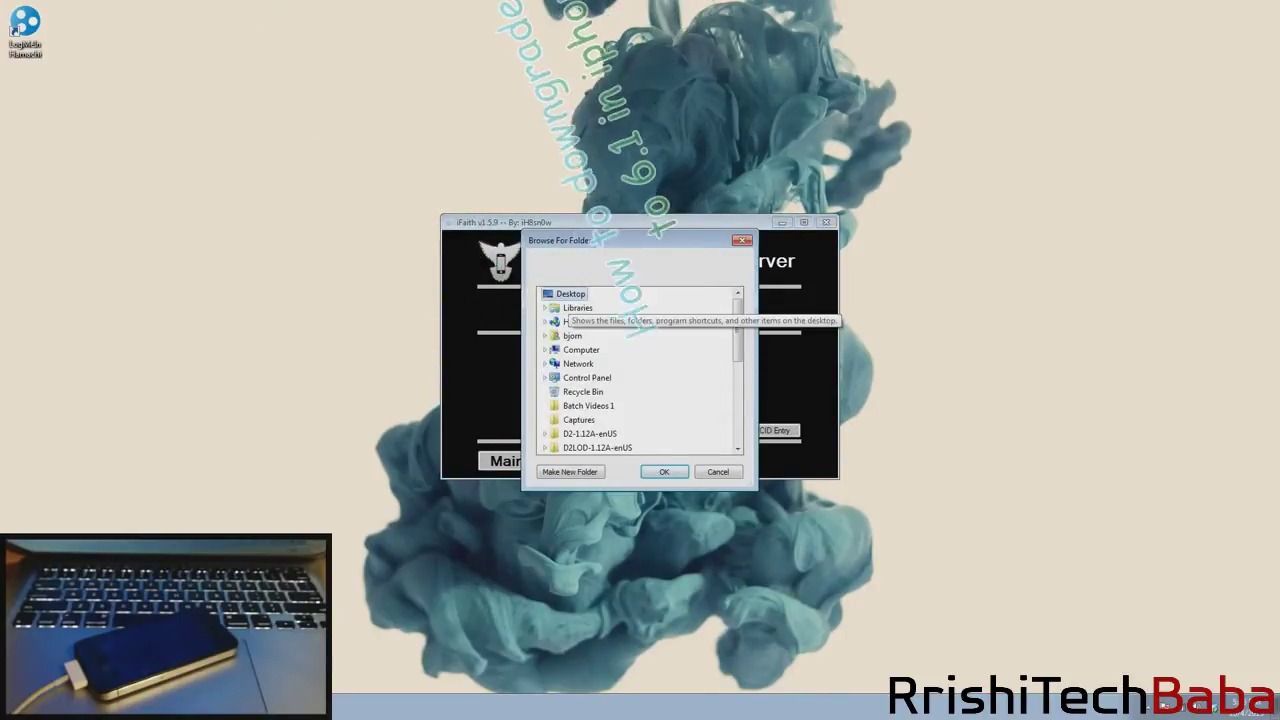
# - Save the 6.1.3 Cydia blobs to the Desktop and acknowledge the download and apticket verification
pyautogui.press('Return')
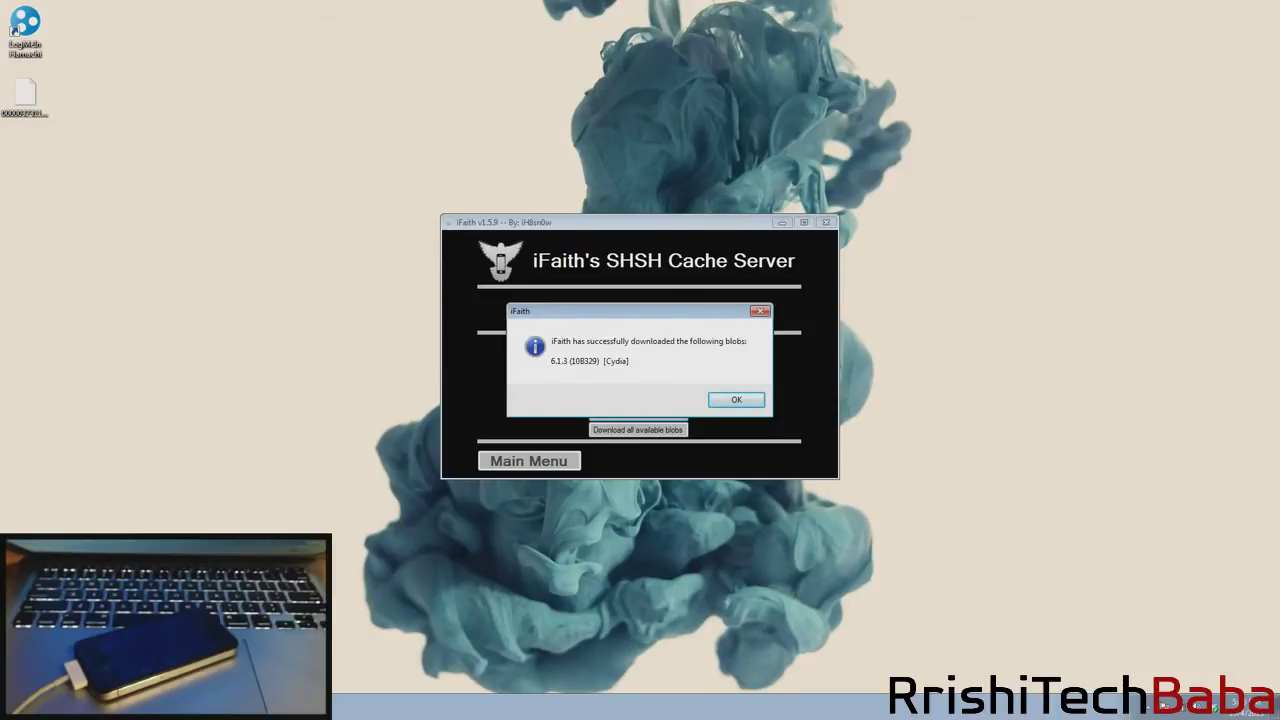
pyautogui.press('Return')
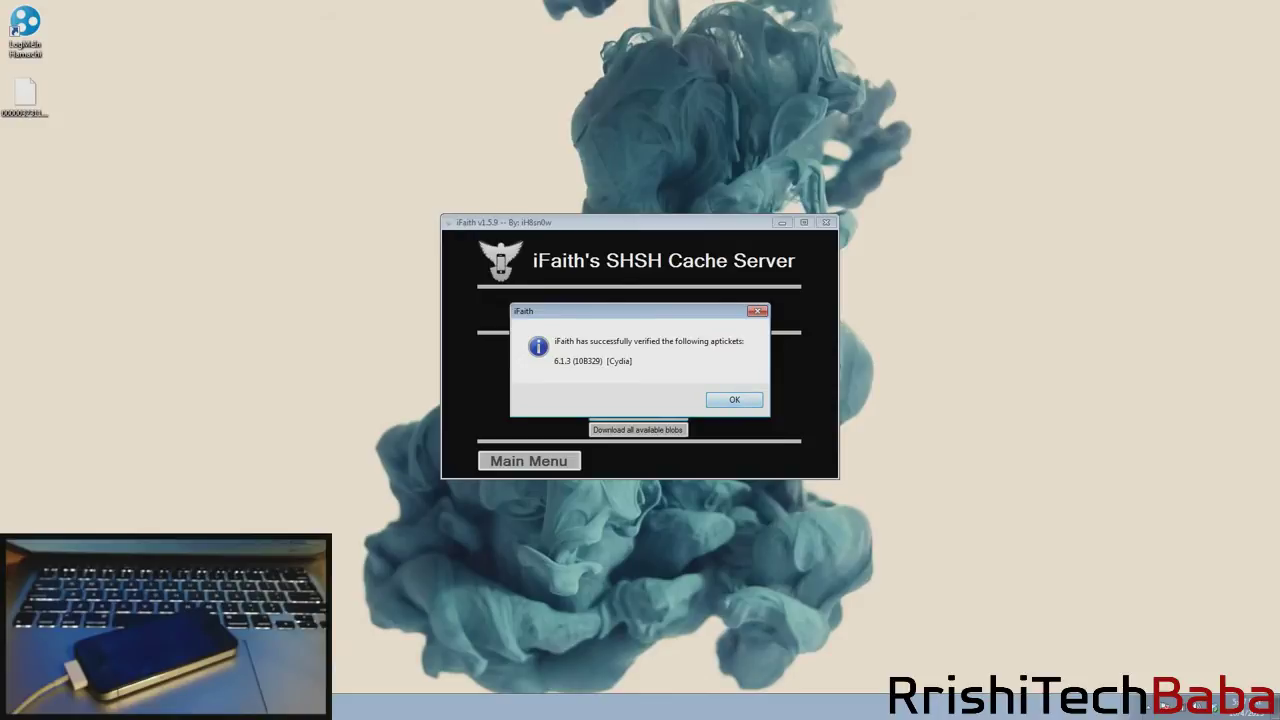
pyautogui.press('Return')
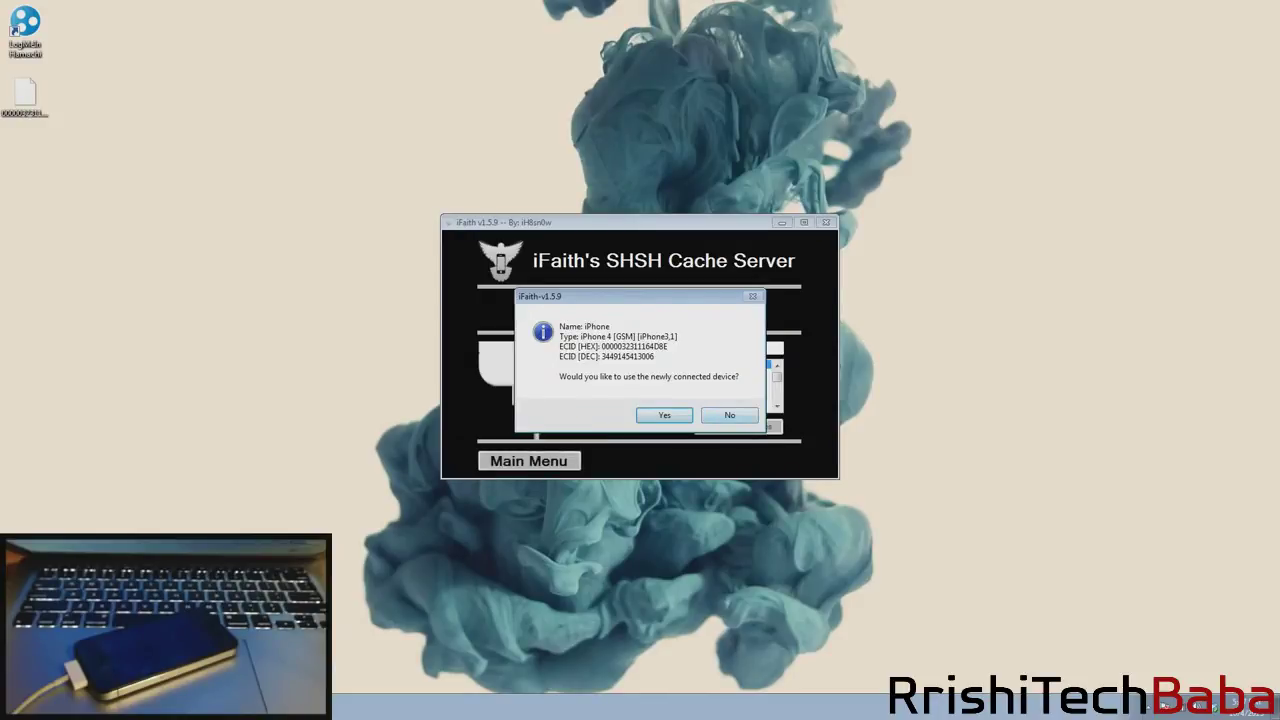
# - Close iFaith and move the downloaded .shsh blob file next to iTunes
pyautogui.click(729, 415)
pyautogui.click(826, 221)
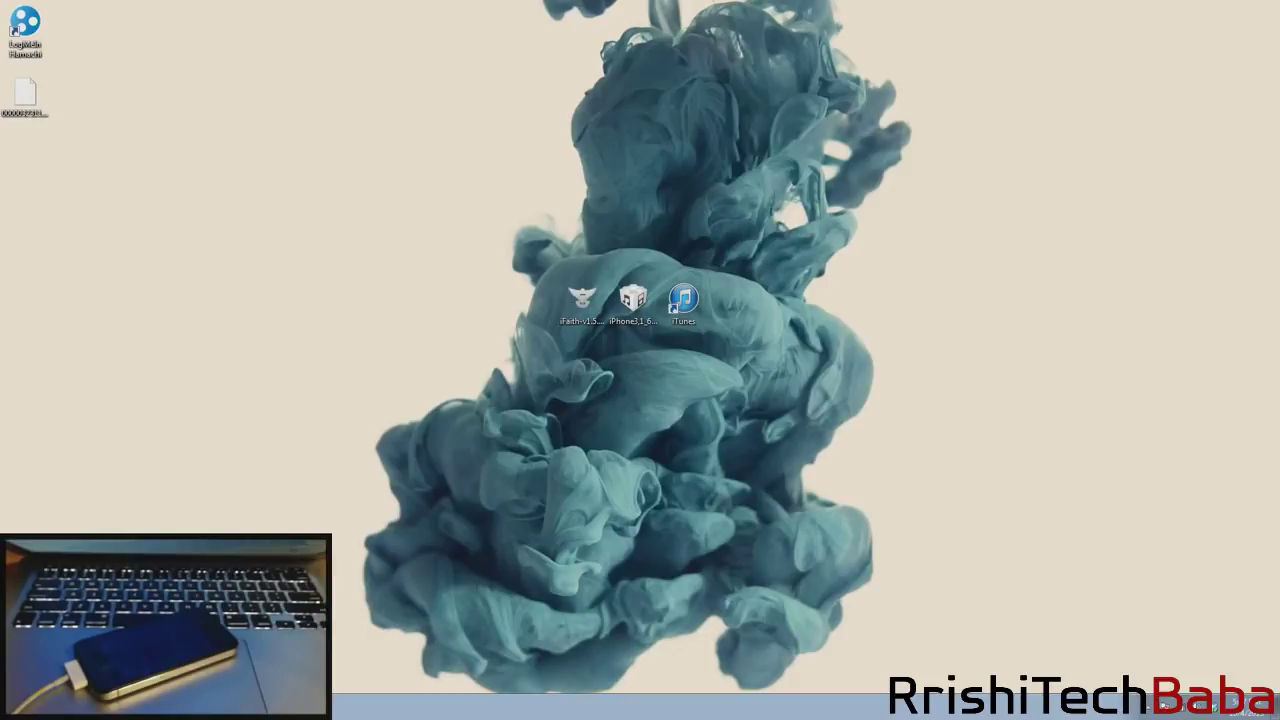
pyautogui.moveTo(25, 95); pyautogui.dragTo(735, 300)
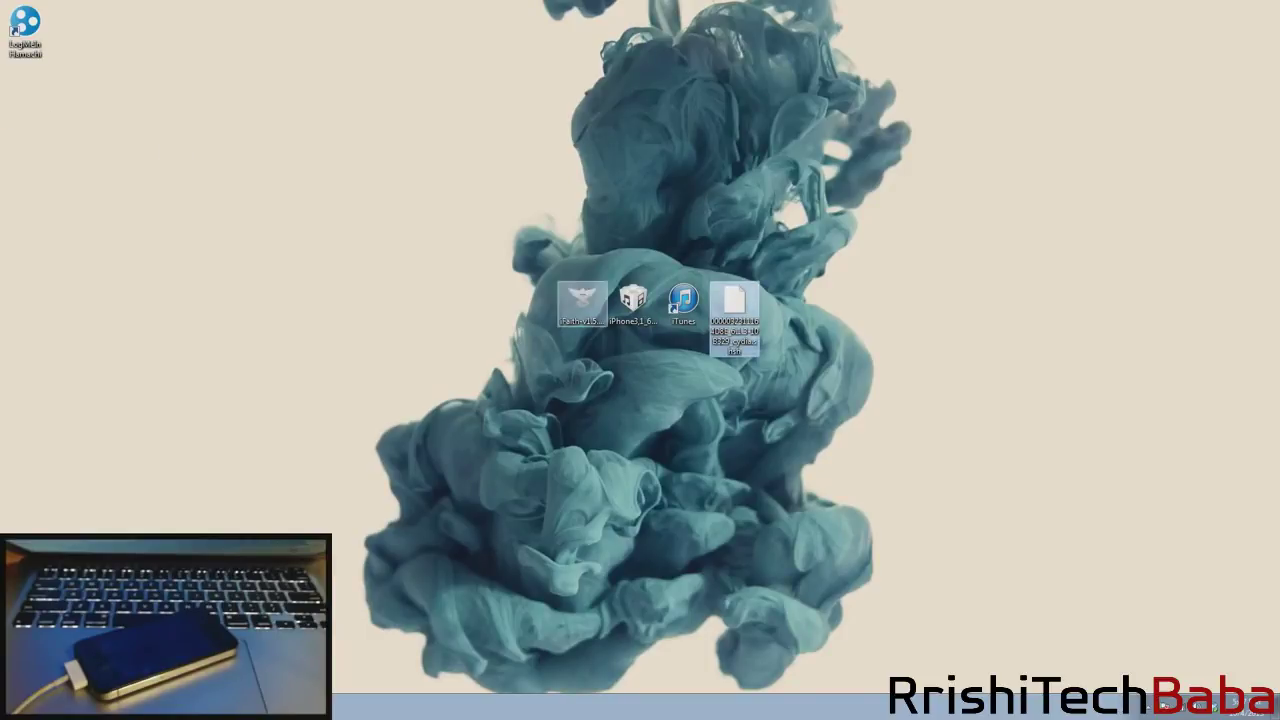
# - Relaunch iFaith and load the Cydia 6.1.3 SHSH blob from the Desktop, confirming its valid apticket
pyautogui.click(582, 305)
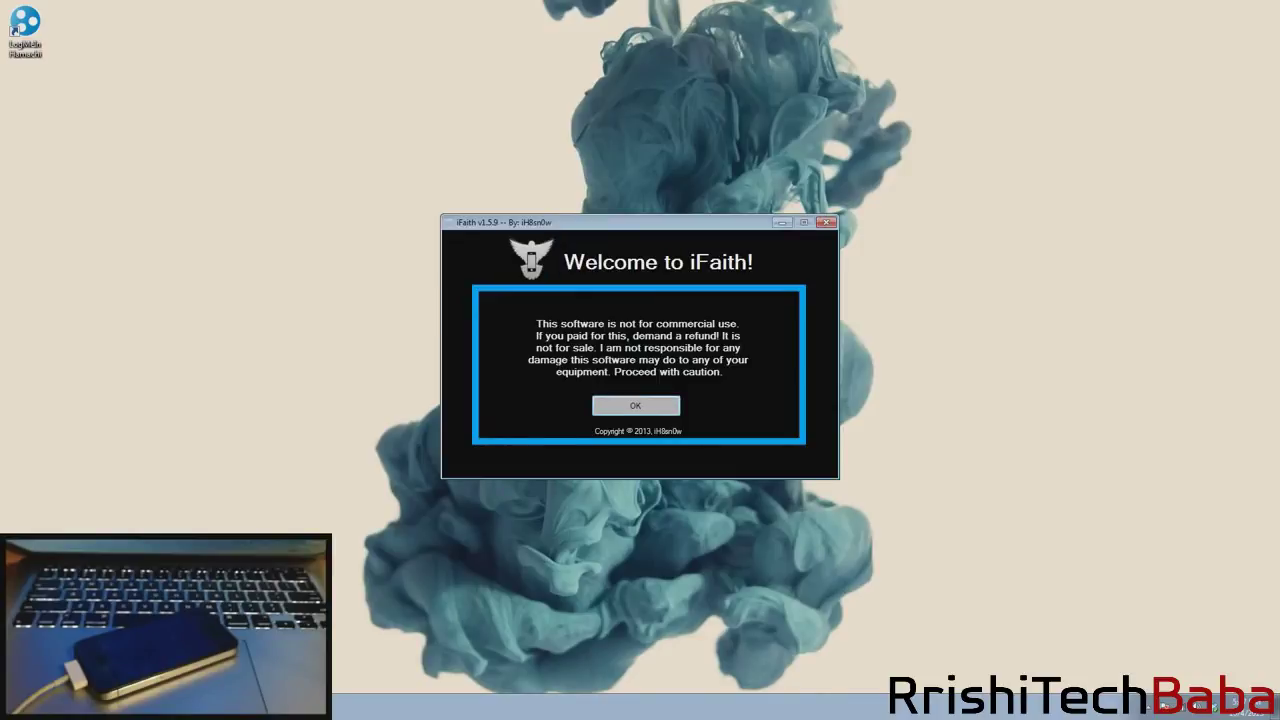
pyautogui.press('Return')
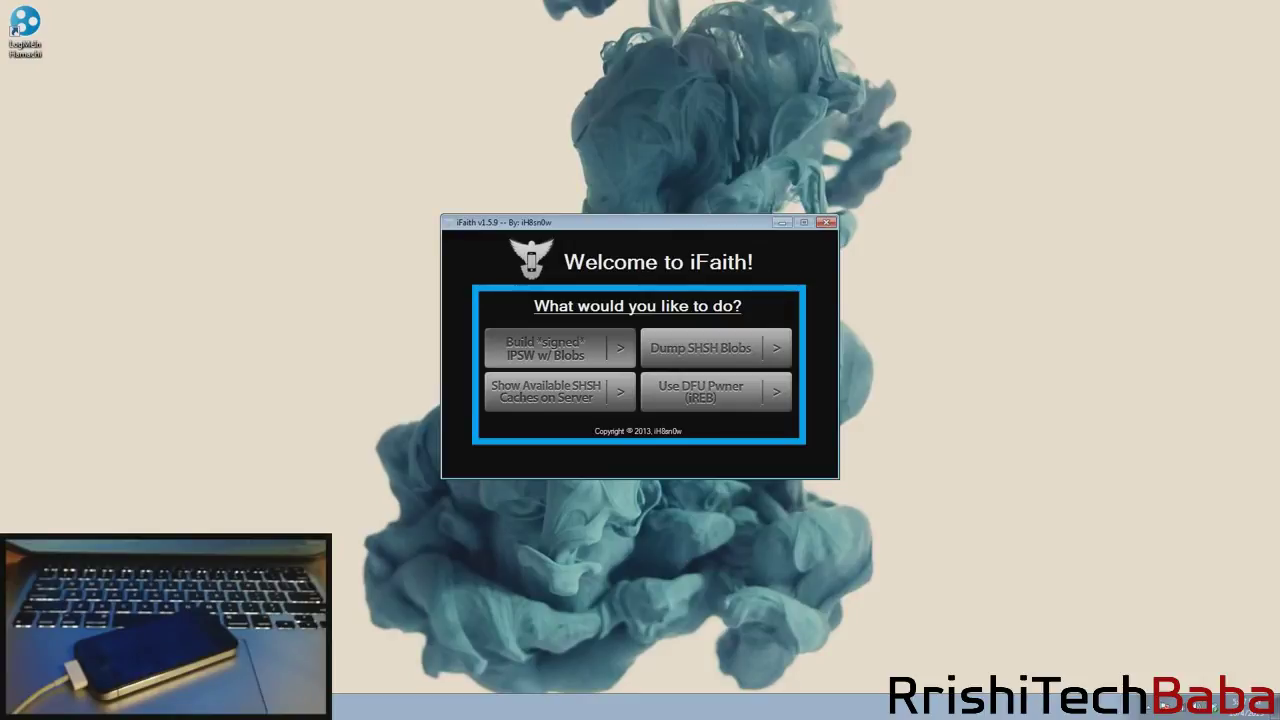
pyautogui.press('Return')
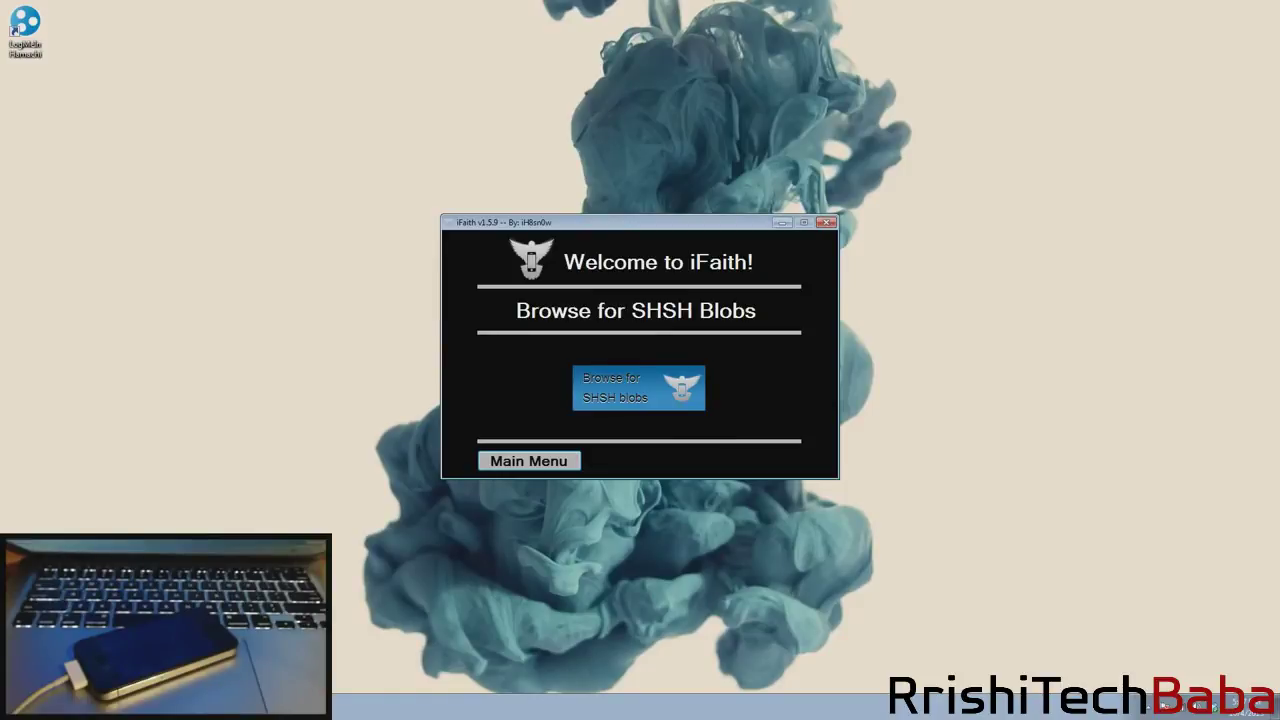
pyautogui.press('Return')
pyautogui.hotkey('shift', 'Tab')
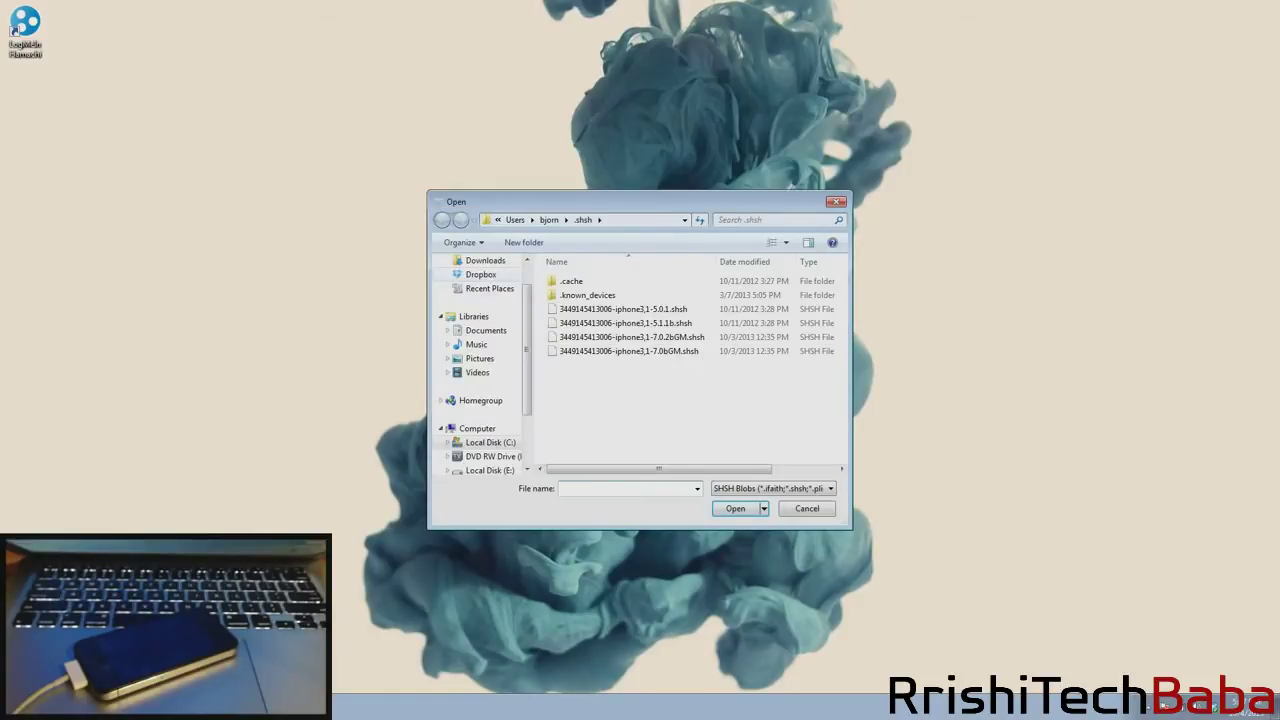
pyautogui.press('Home')
pyautogui.press('Down')
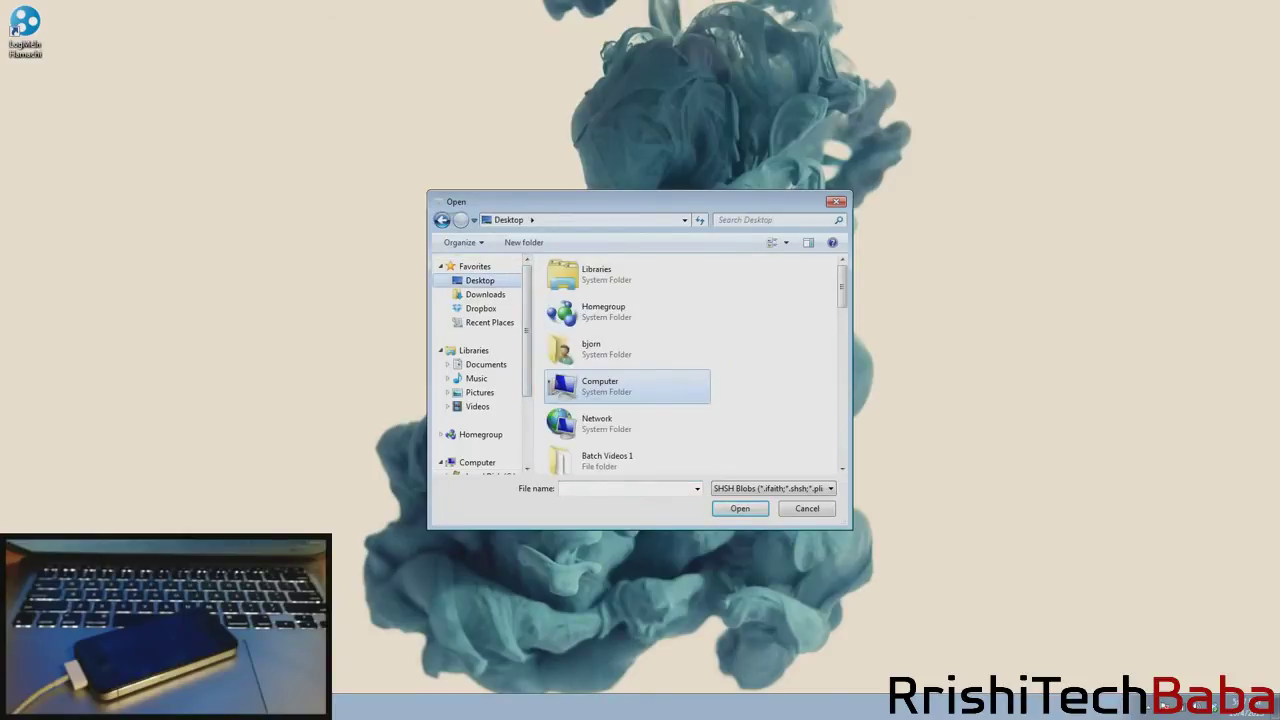
pyautogui.scroll(-5, 690, 365)
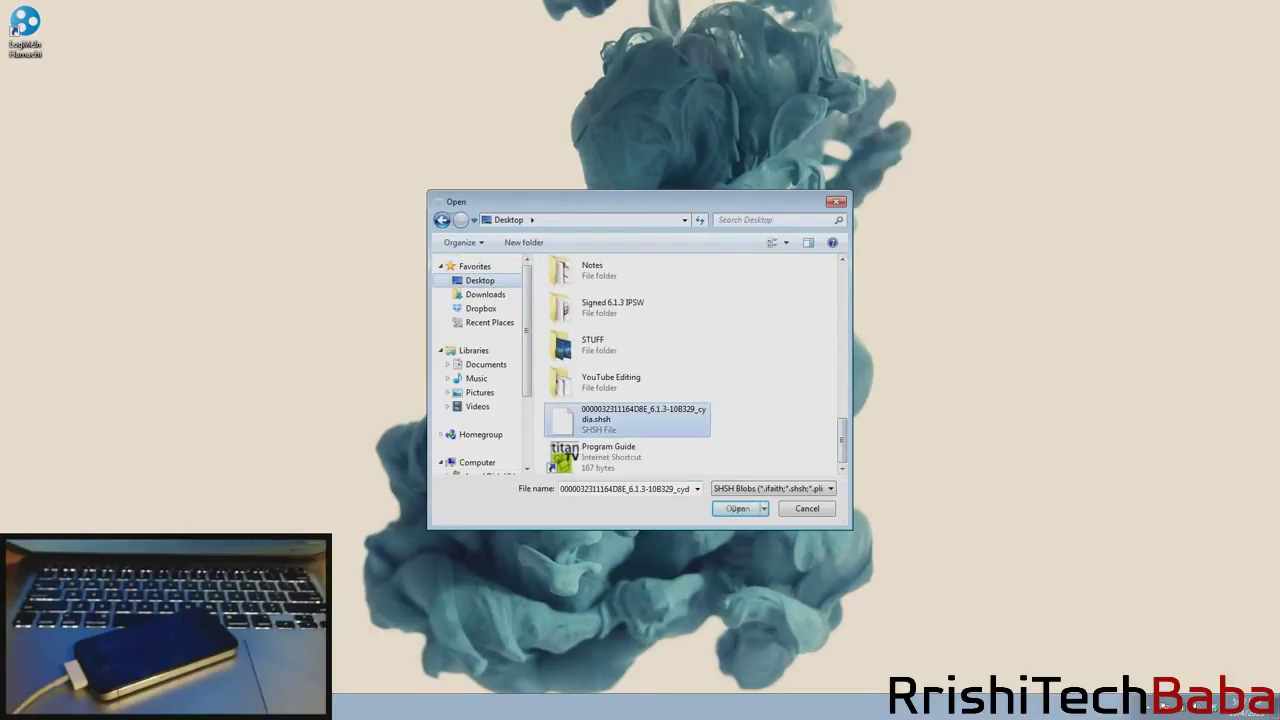
pyautogui.click(644, 418)
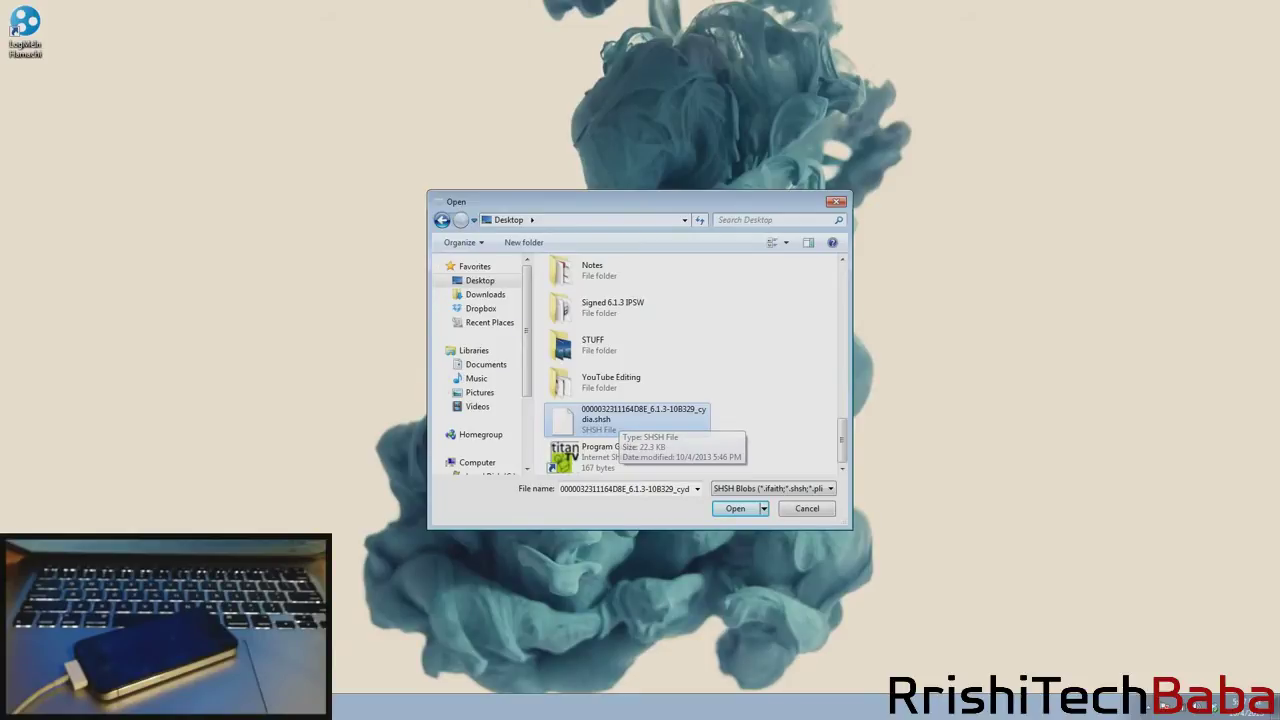
pyautogui.click(735, 508)
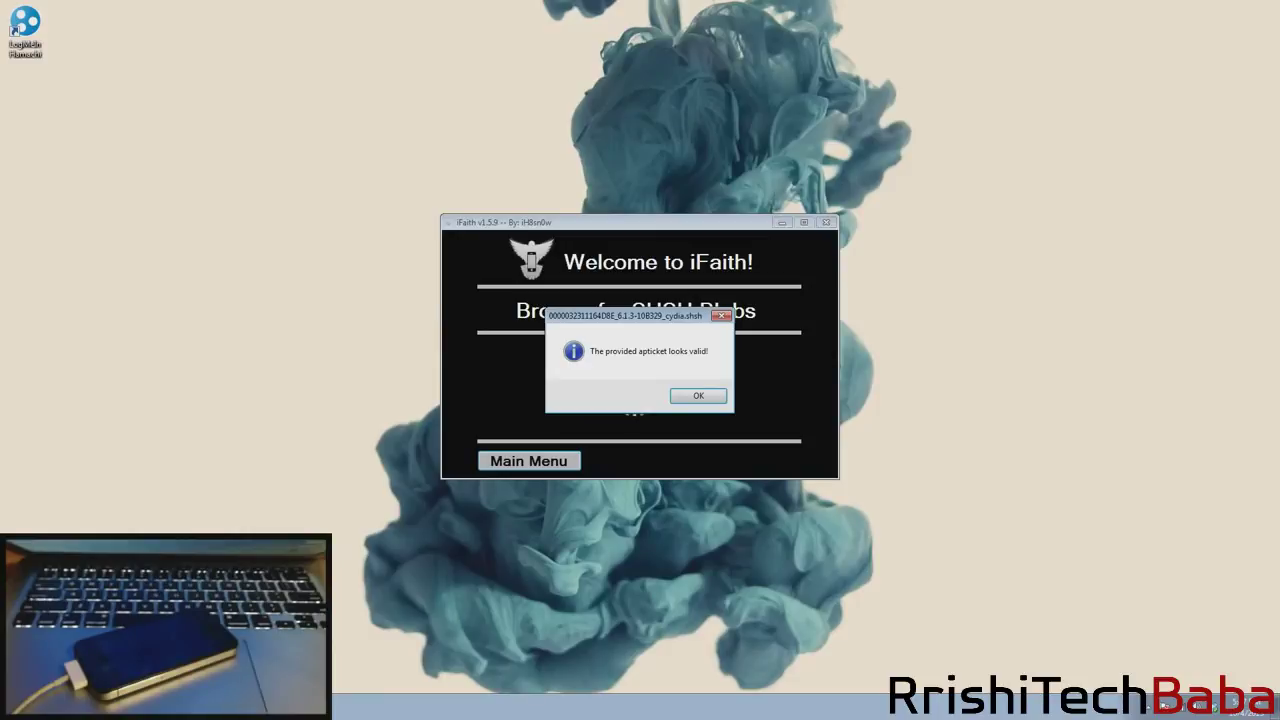
pyautogui.click(698, 395)
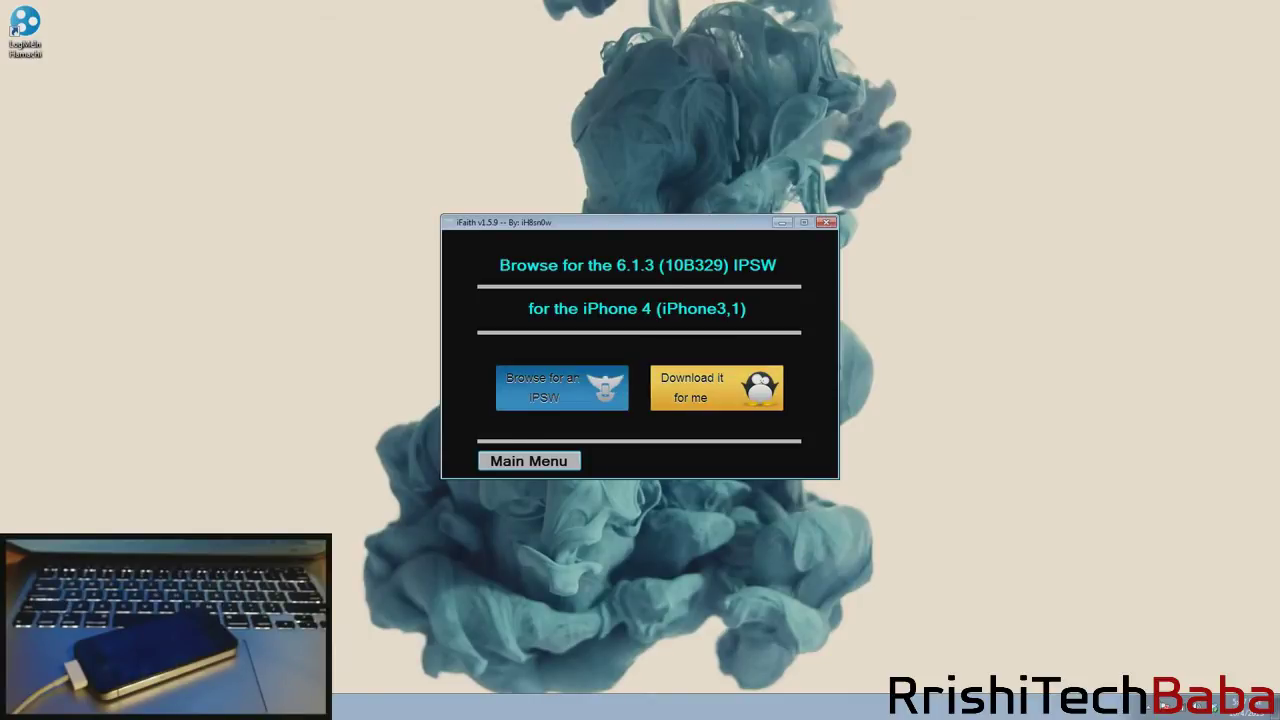
# - Load iPhone3,1_6.1.3_10B329_Restore.ipsw as the firmware to sign
pyautogui.click(561, 387)
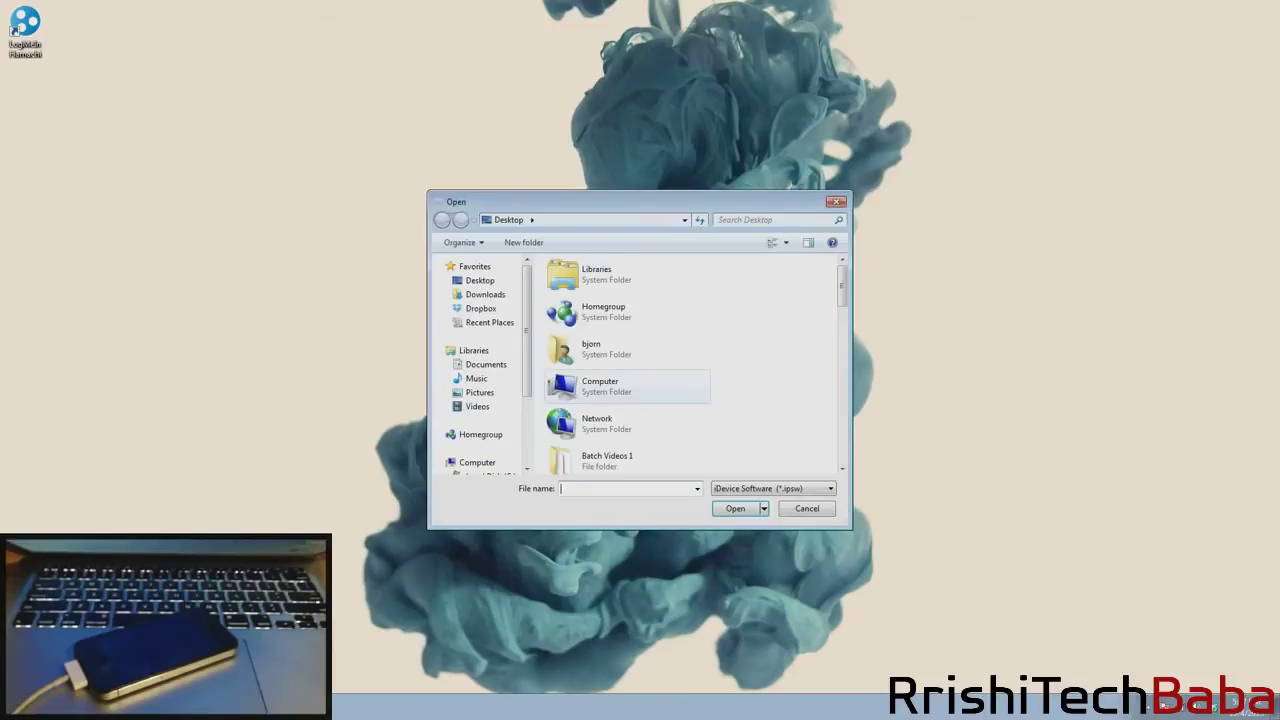
pyautogui.scroll(-5, 625, 385)
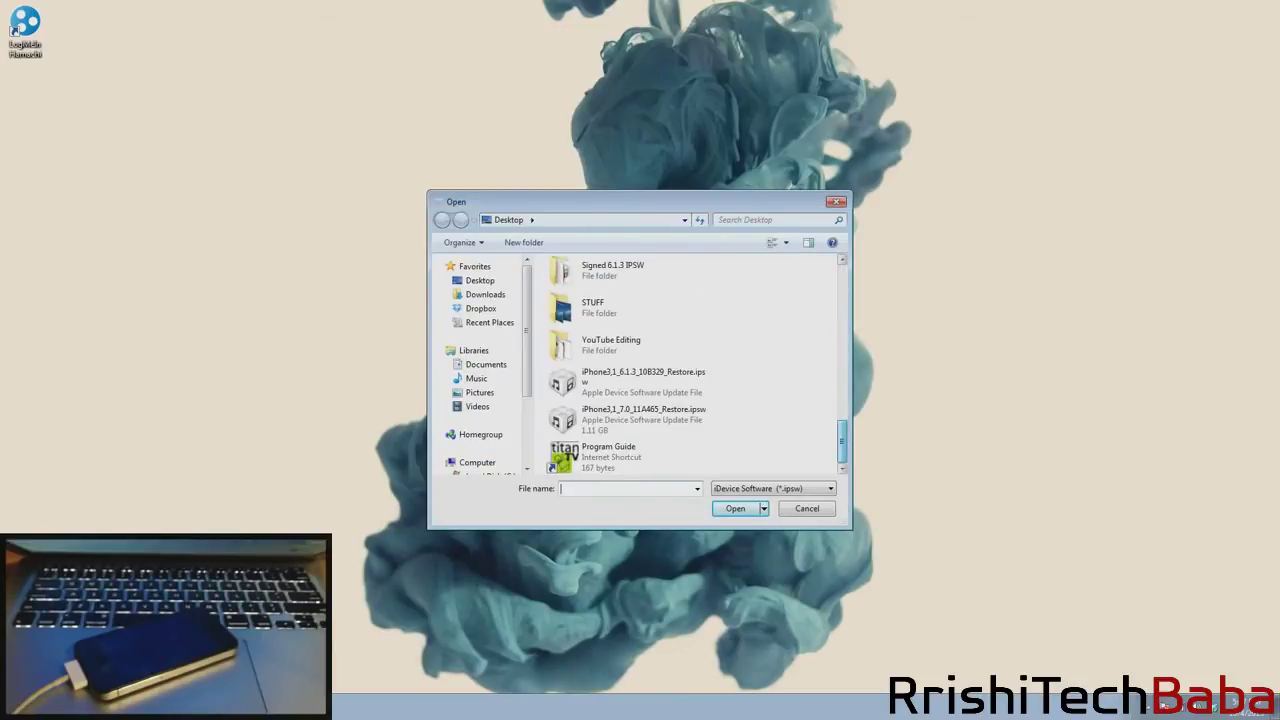
pyautogui.click(625, 381)
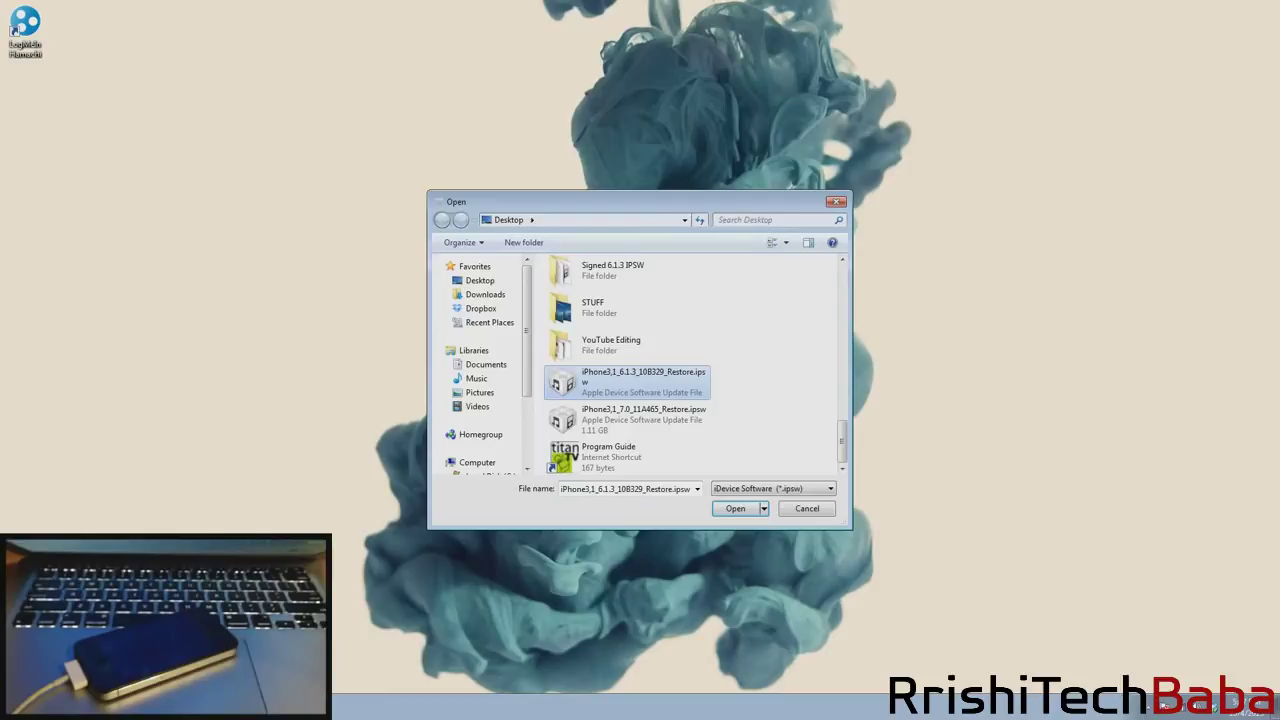
pyautogui.press('Return')
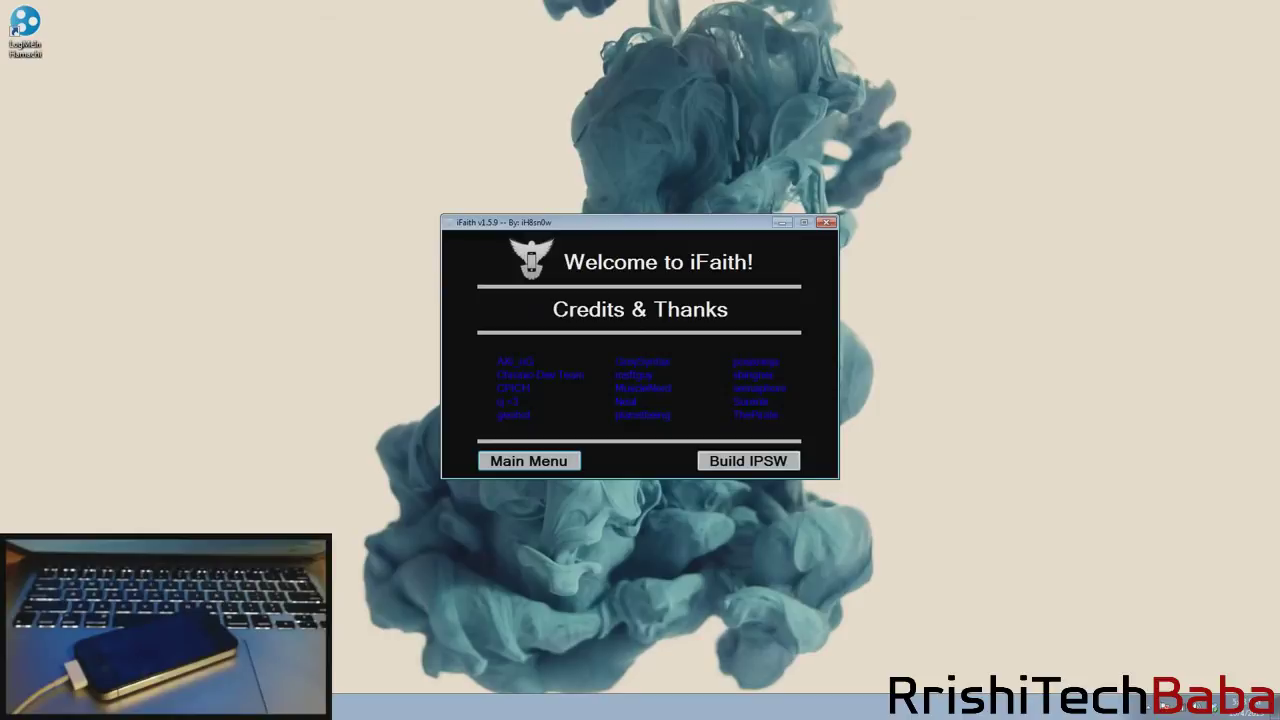
# - Build the custom signed iPhone 4 6.1.3 (10B329) IPSW
pyautogui.press('Return')
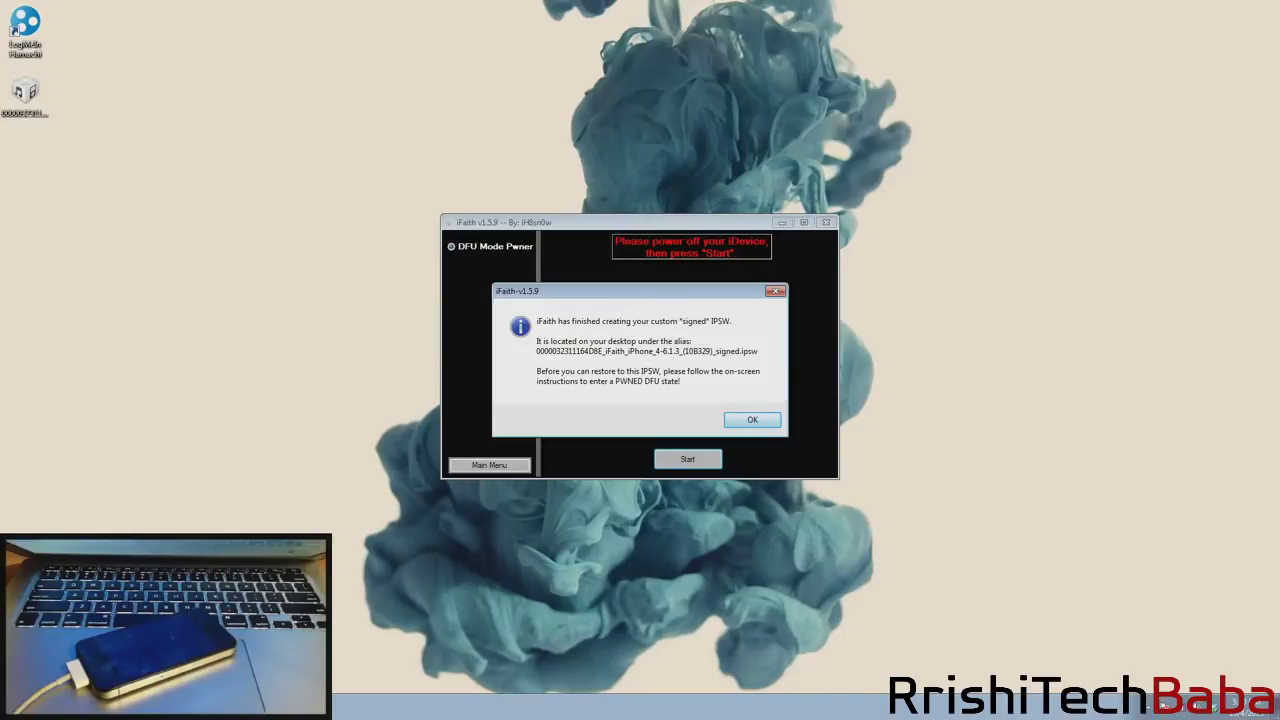
# - Put the iPhone 4 into pwned DFU mode with iFaith's Power + Home countdown
pyautogui.press('Return')
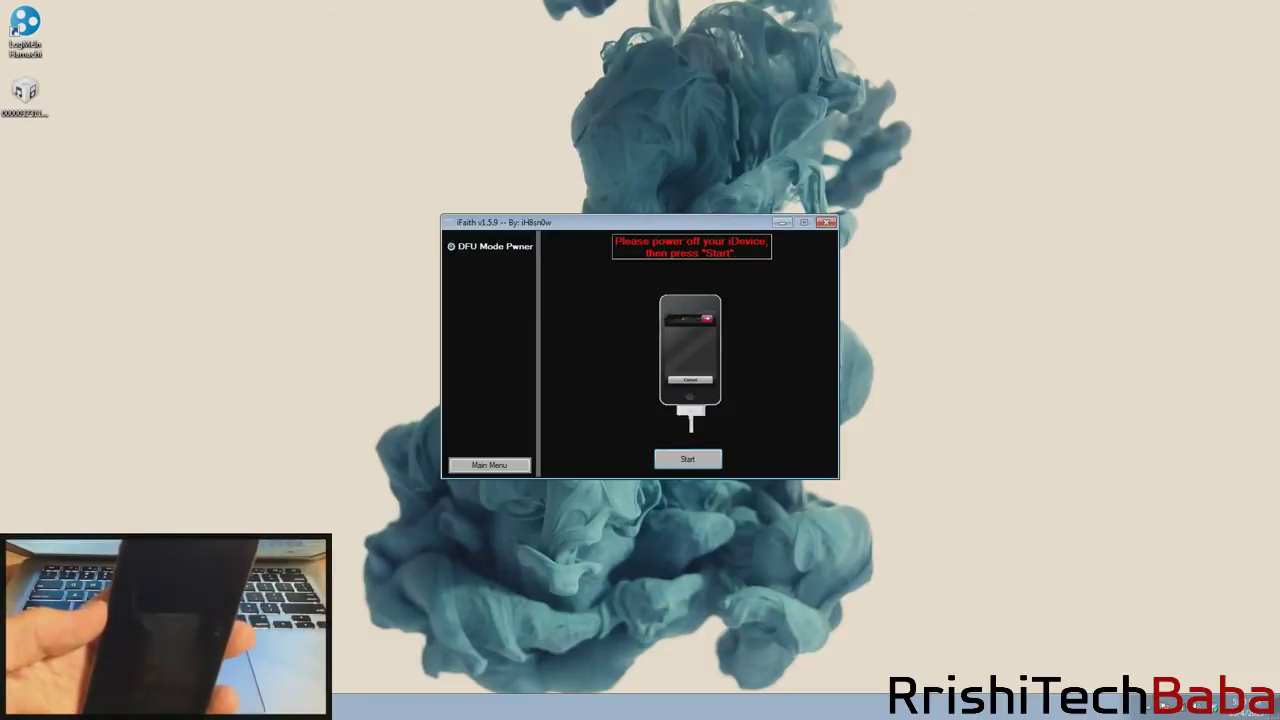
pyautogui.click(687, 459)
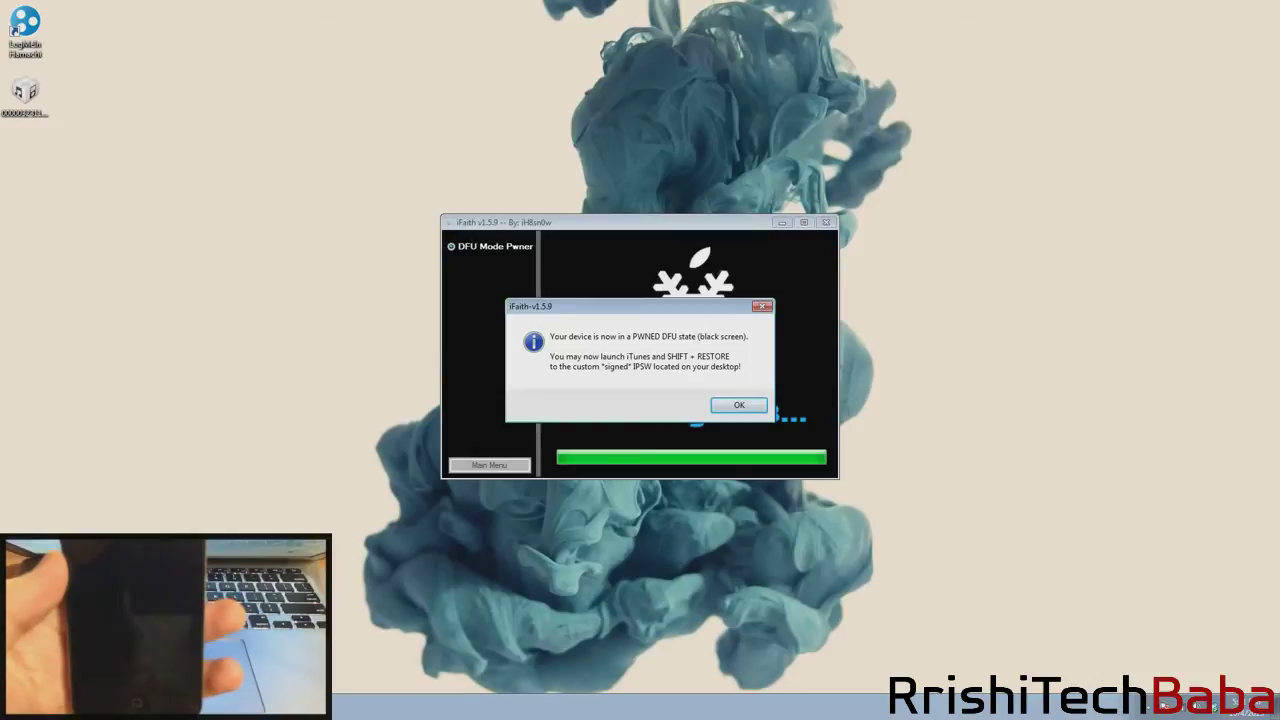
pyautogui.press('Return')
# - Close iFaith, place the signed IPSW beside iTunes, and launch iTunes past the recovery-mode alert
pyautogui.click(826, 221)
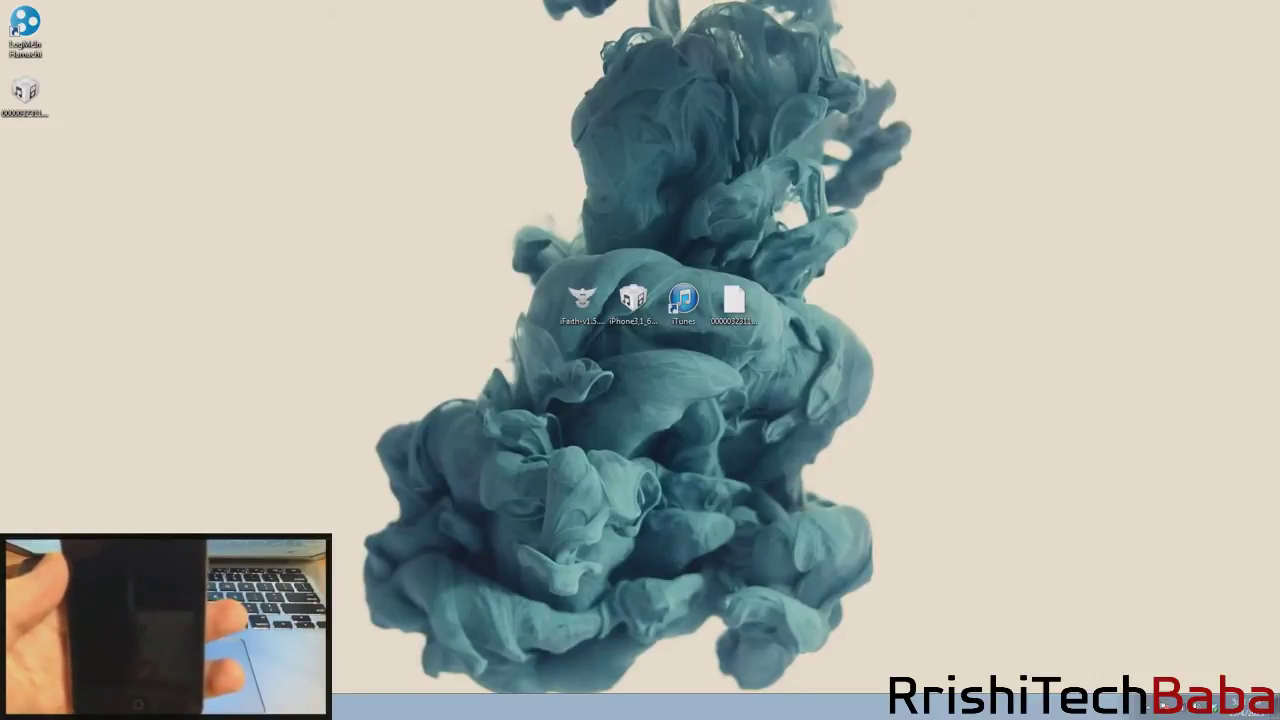
pyautogui.moveTo(25, 92); pyautogui.dragTo(785, 298)
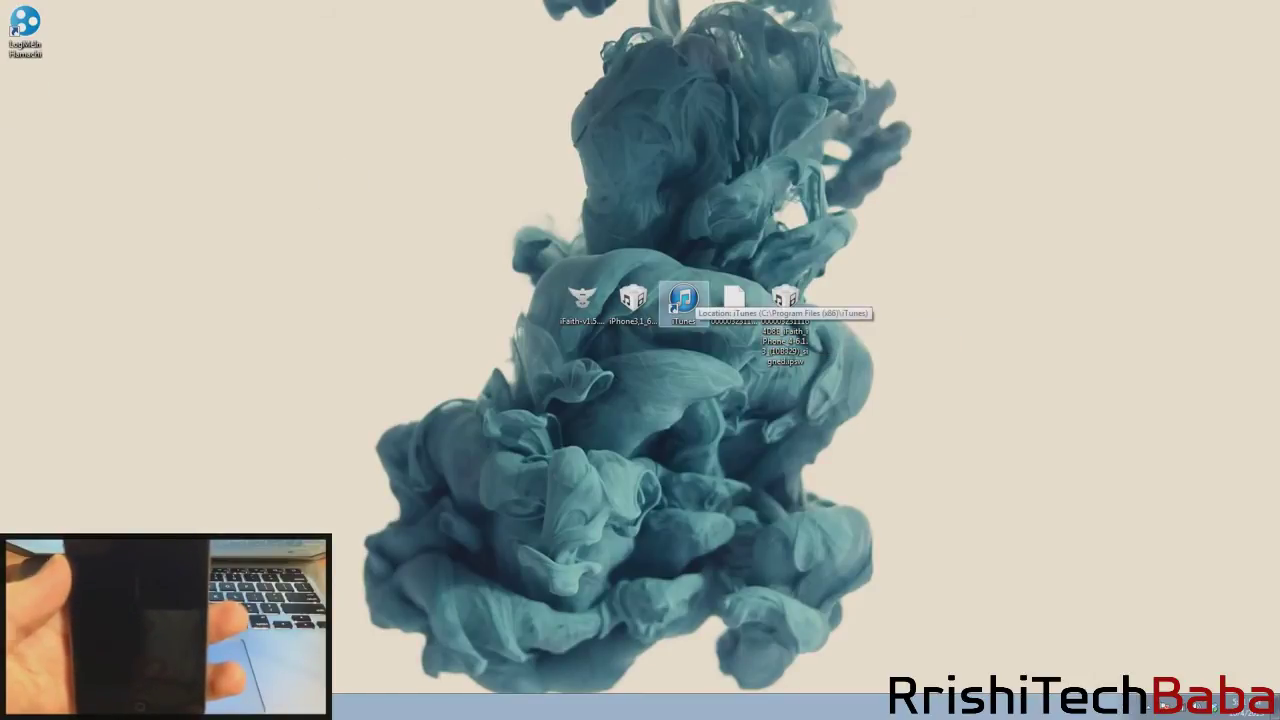
pyautogui.click(683, 303)
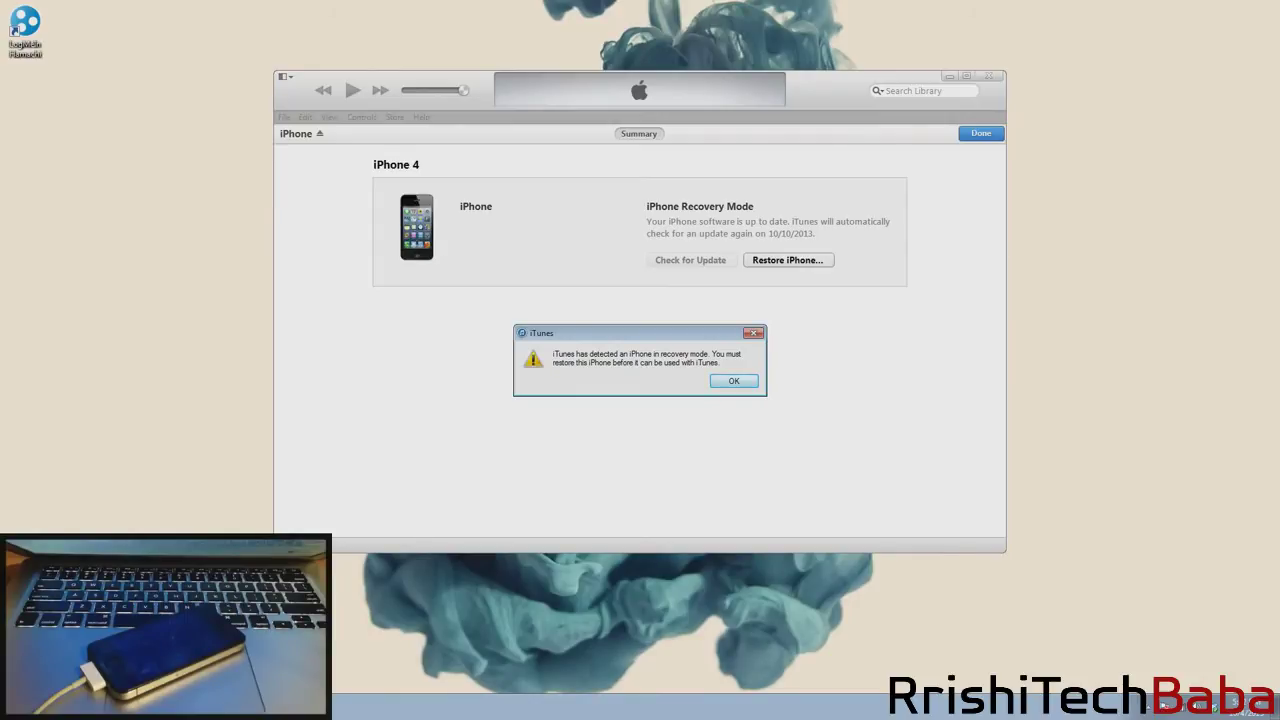
pyautogui.press('Return')
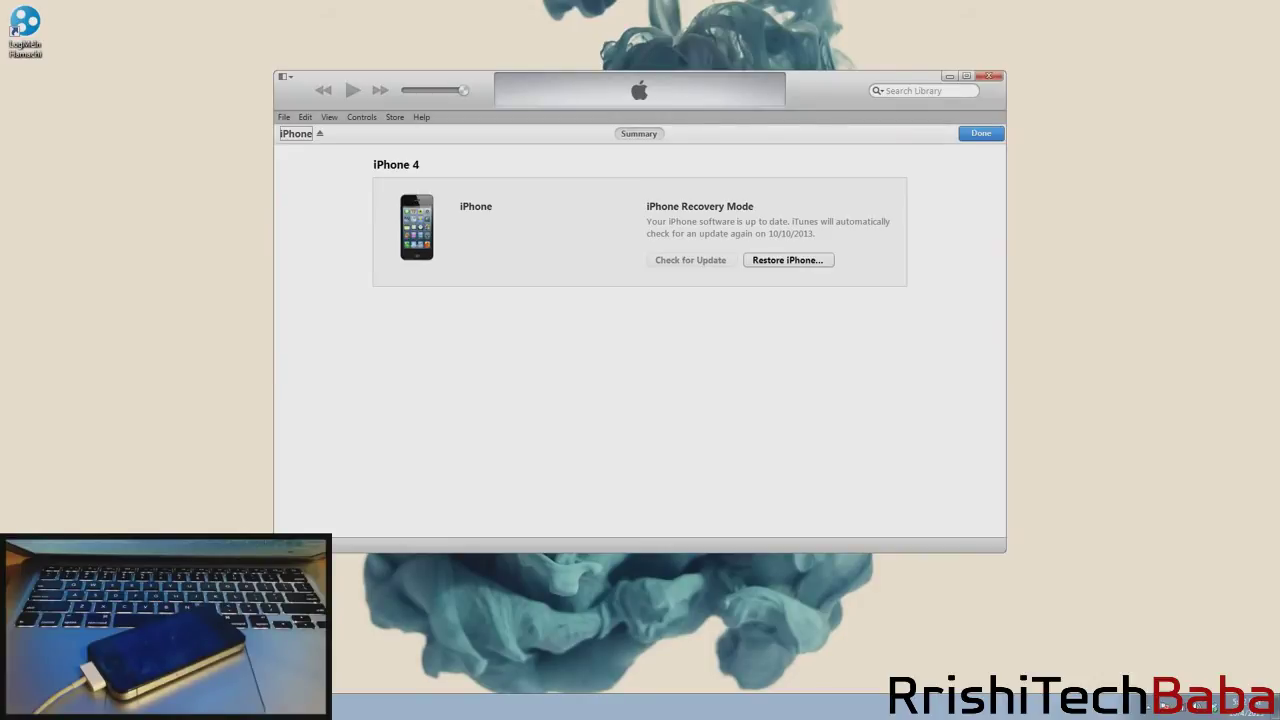
# - Restore the iPhone from the iFaith-signed 6.1.3 IPSW on the Desktop
pyautogui.hotkey('shift', 'Return')
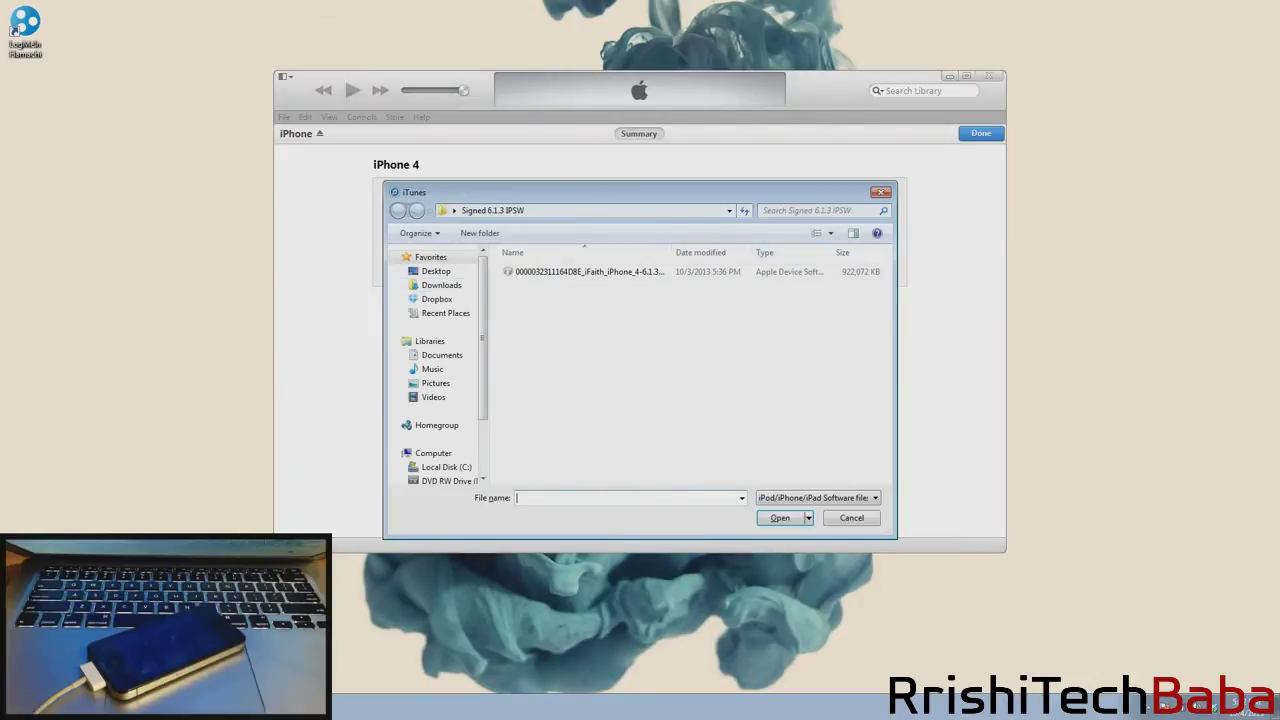
pyautogui.hotkey('alt', 'Up')
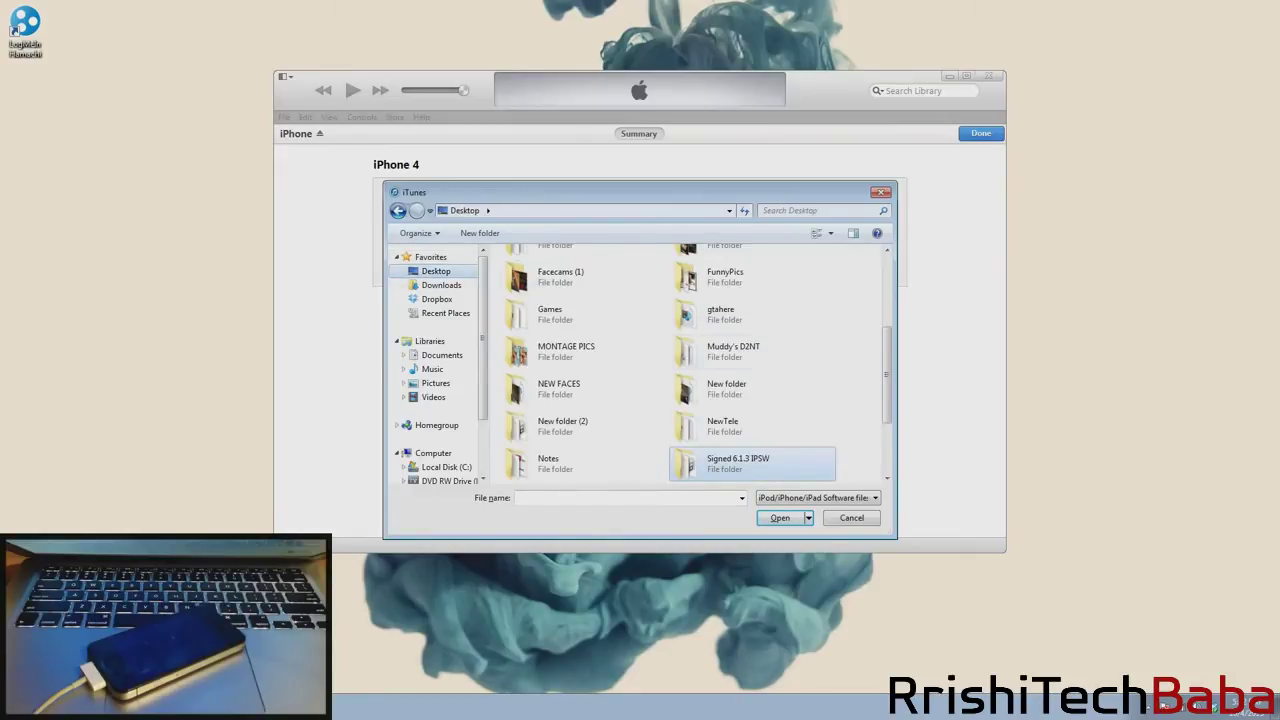
pyautogui.scroll(-2, 699, 365)
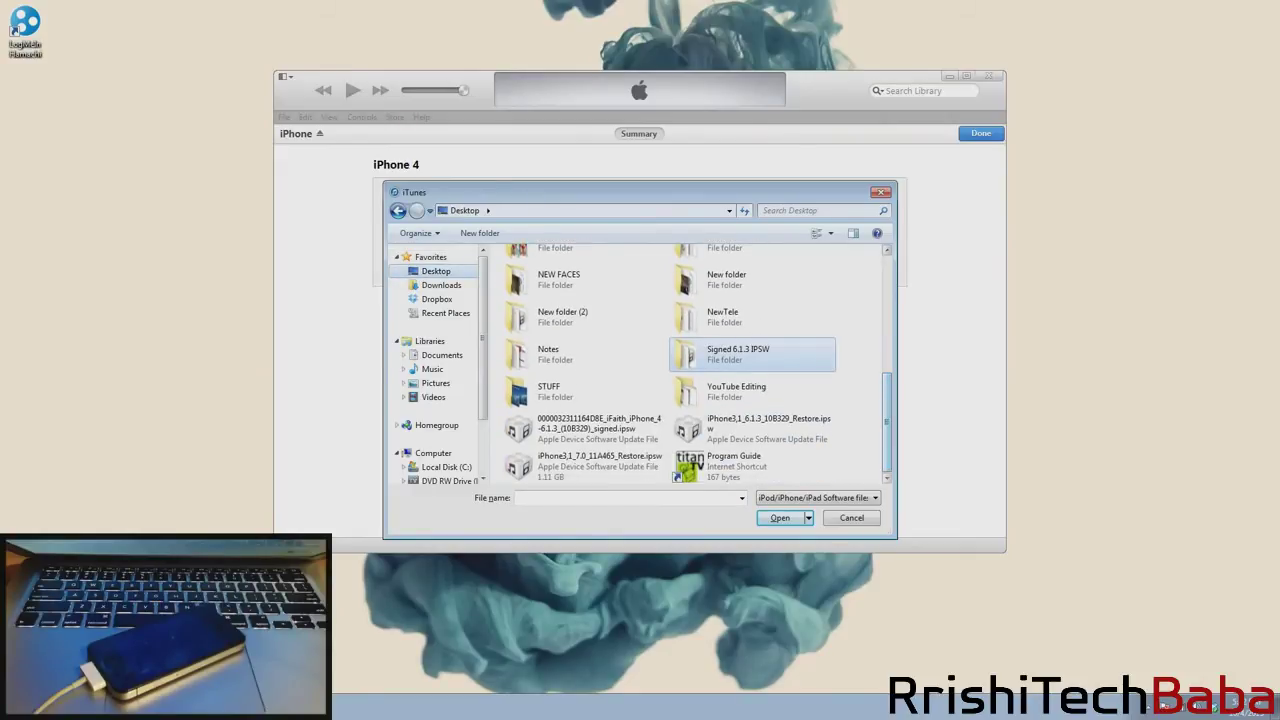
pyautogui.click(585, 428)
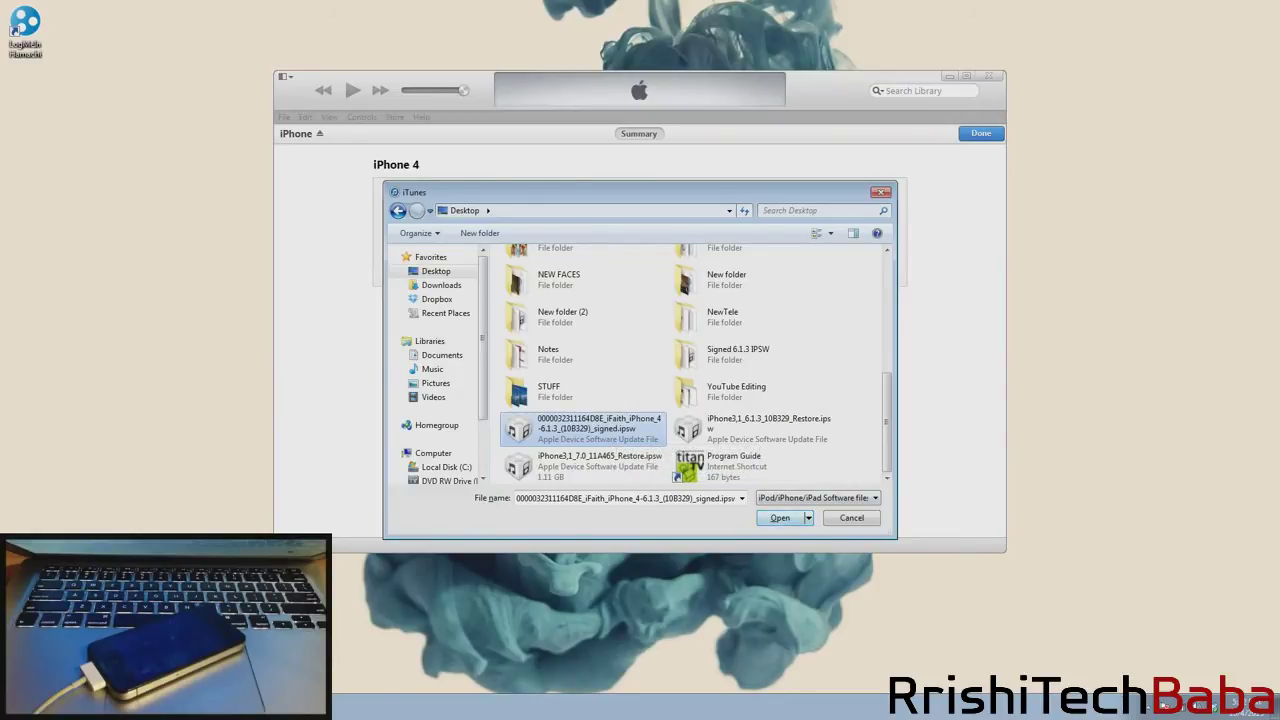
pyautogui.click(780, 517)
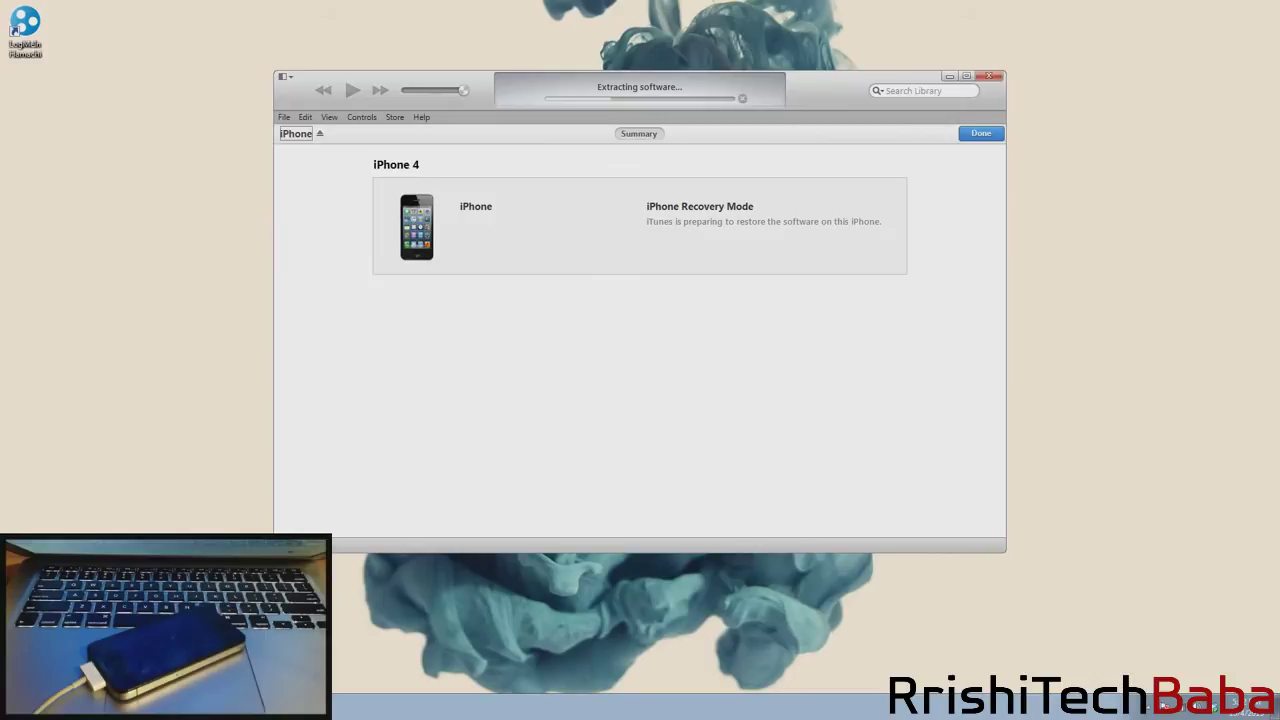